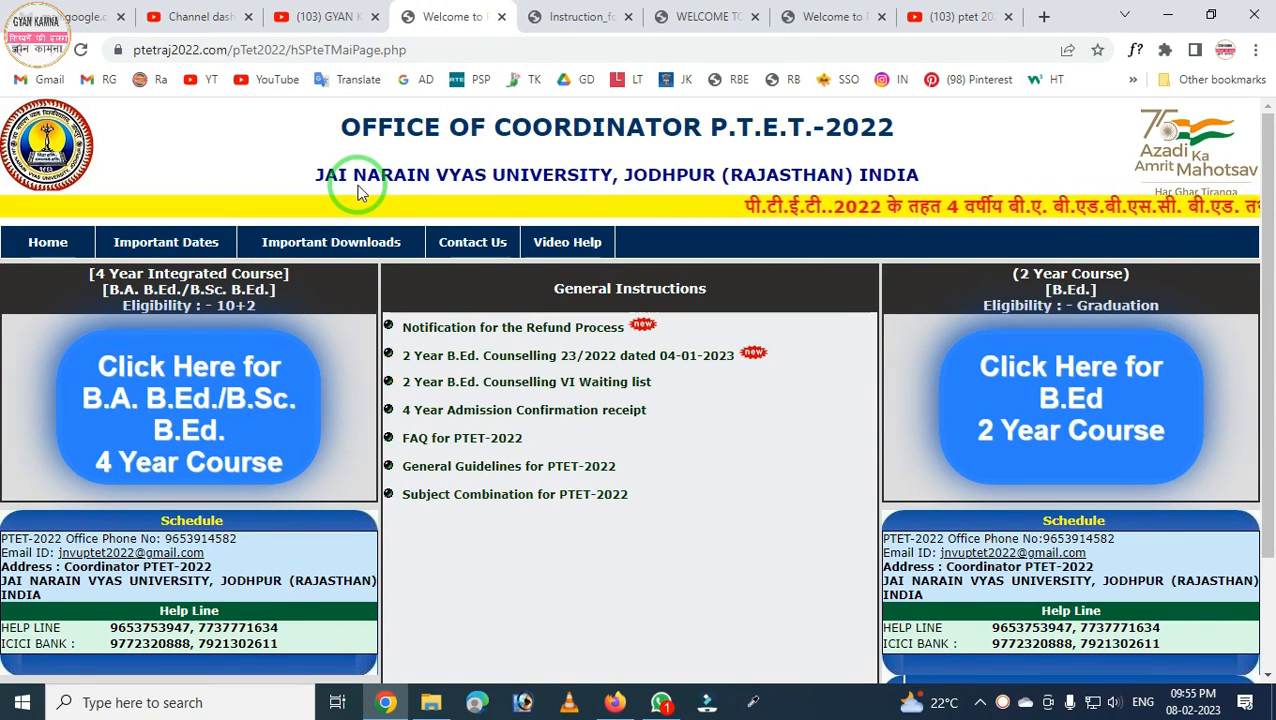
Look over the course links and General Instructions on the PTET-2022 home page
scroll(357, 188, "down", 2)
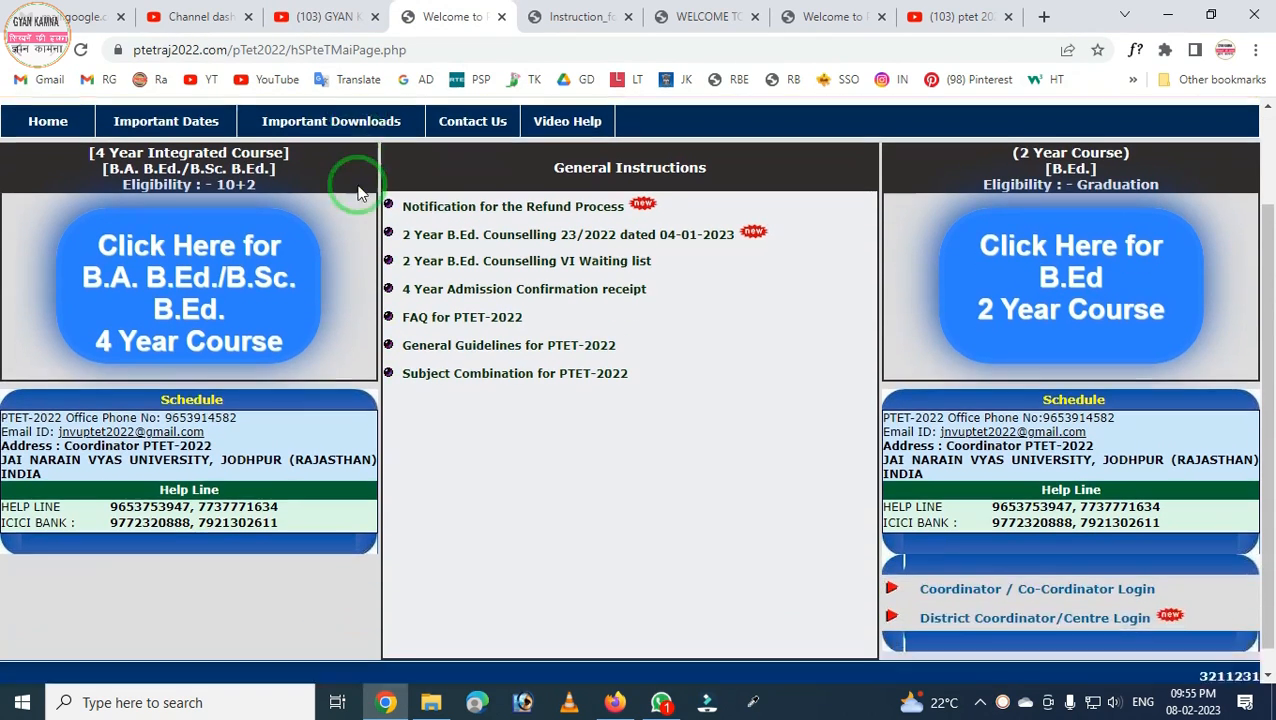
scroll(403, 250, "up", 2)
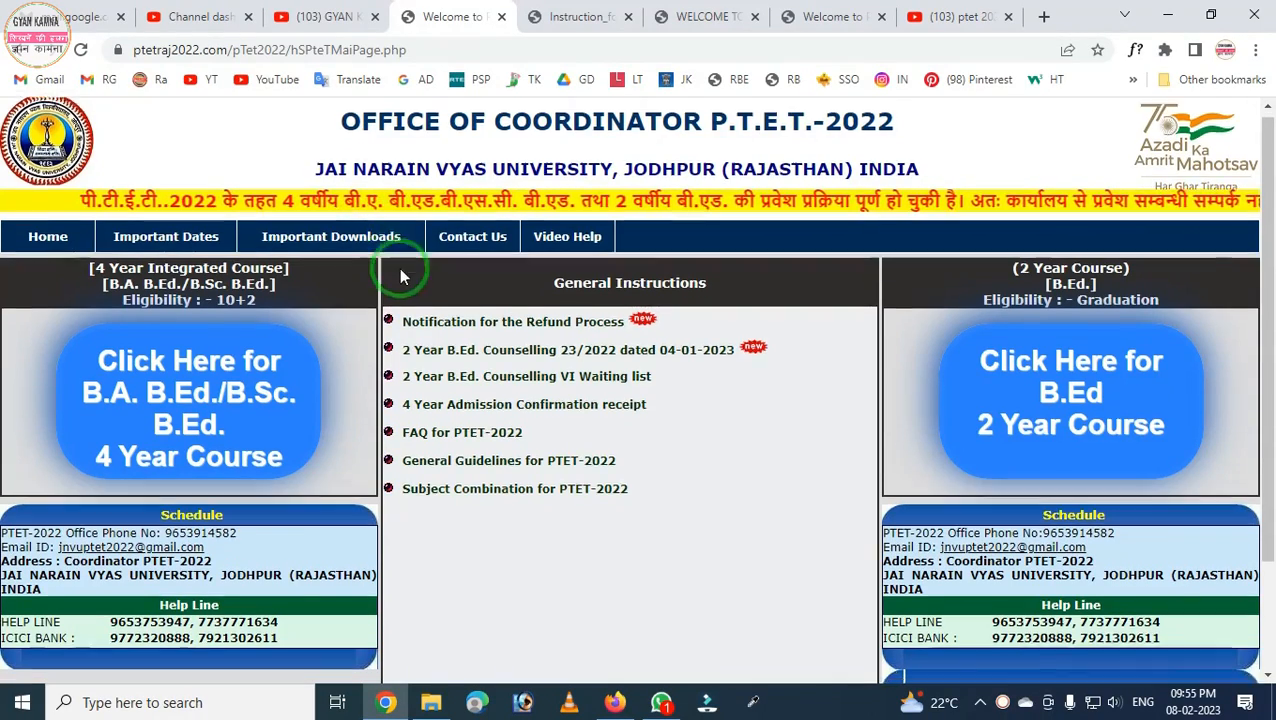
scroll(450, 320, "down", 1)
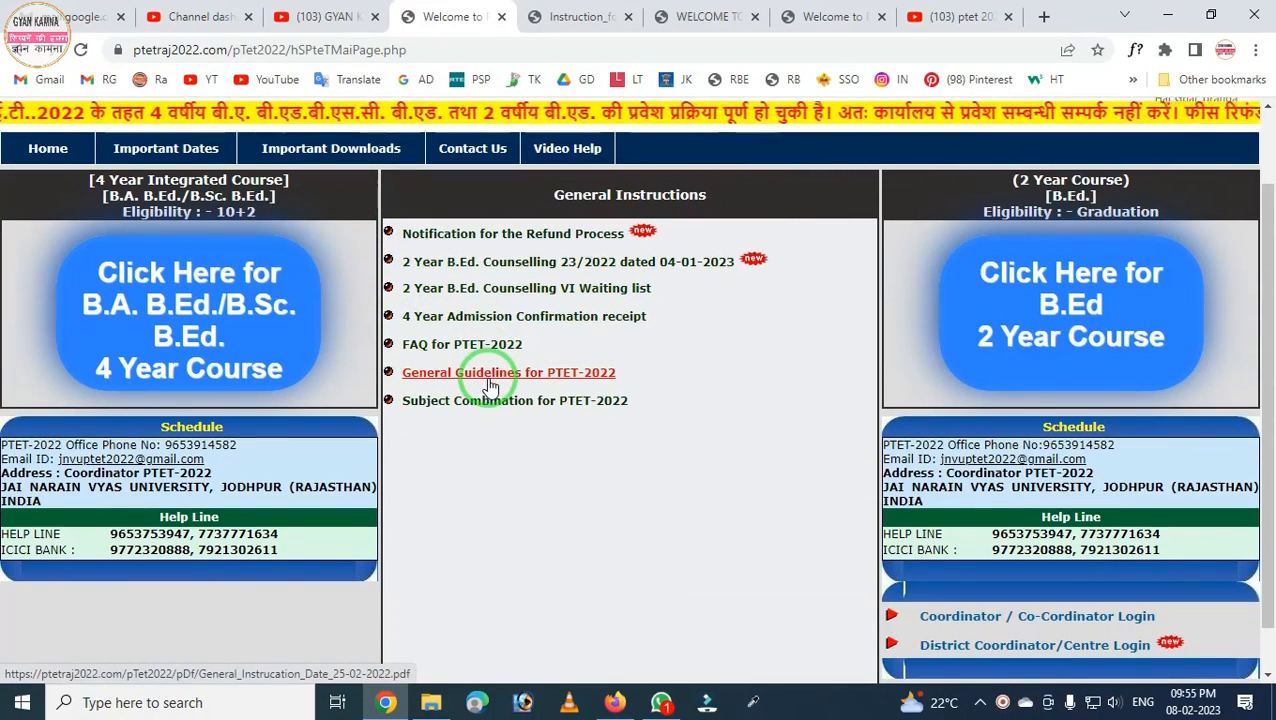
scroll(482, 365, "up", 1)
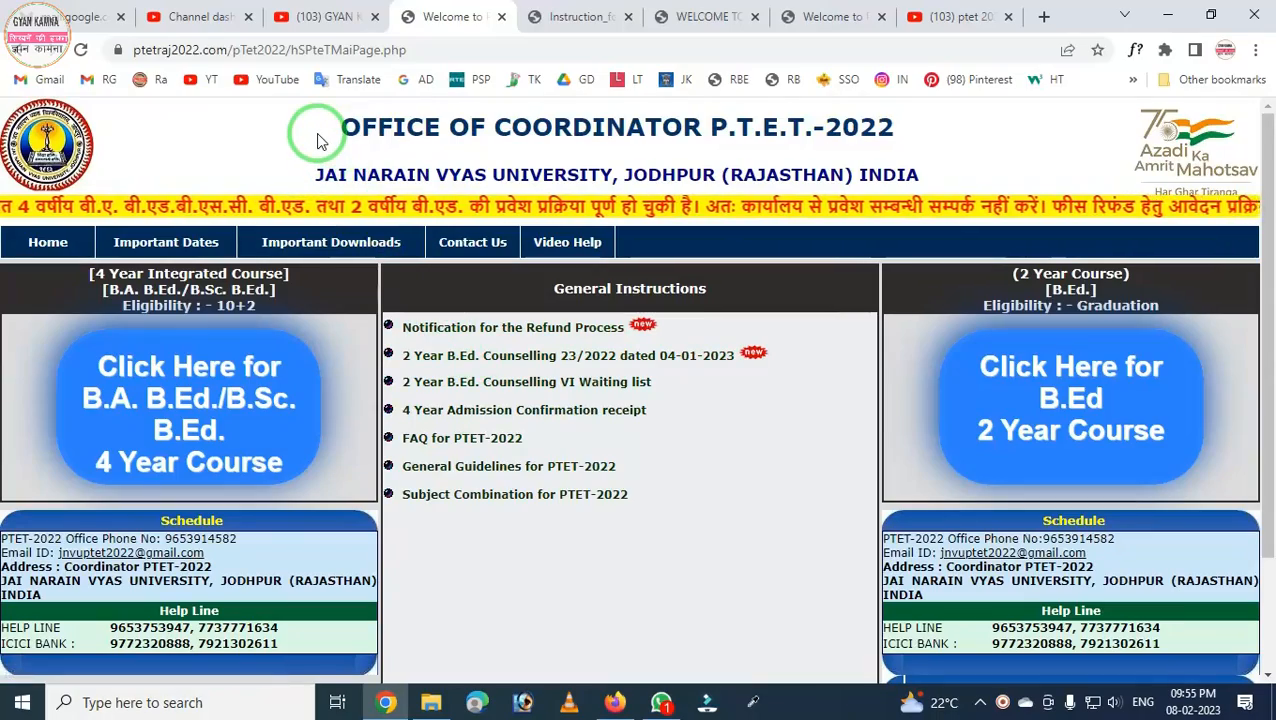
left_click(322, 17)
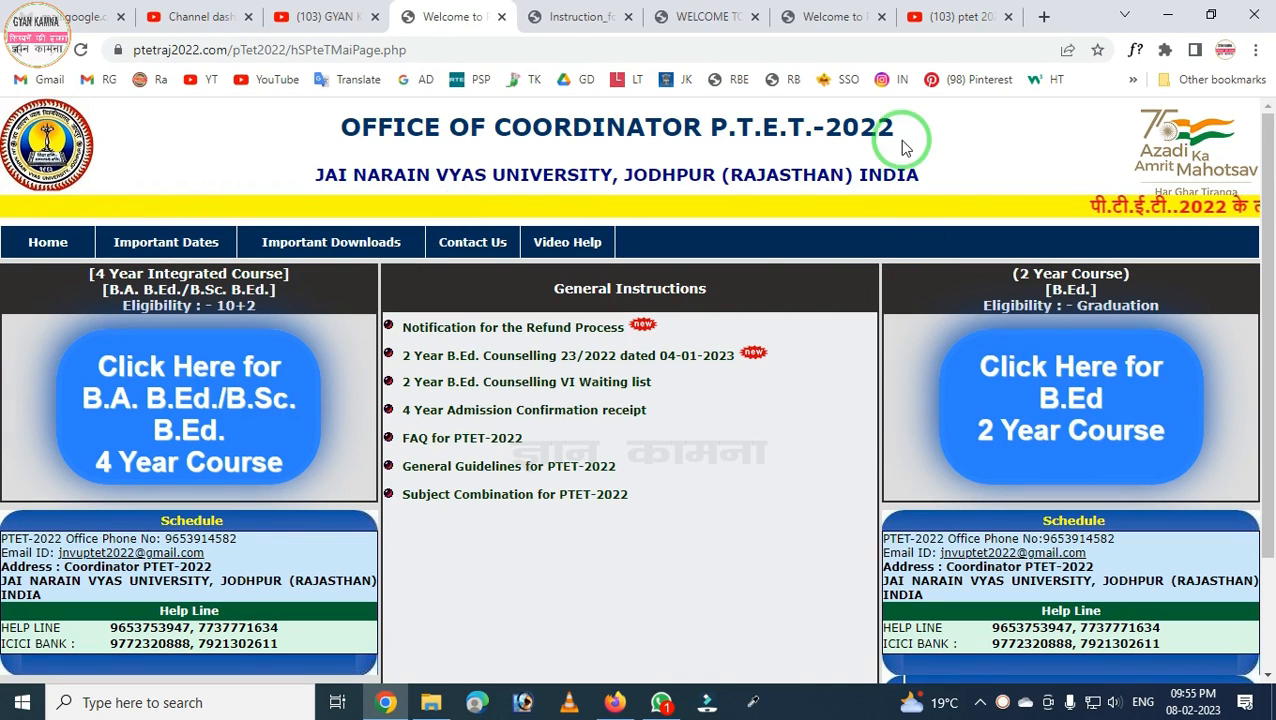
Switch to the YouTube results for "ptet 2022 refund rajguruji" and look through the fee refund videos
left_click(946, 20)
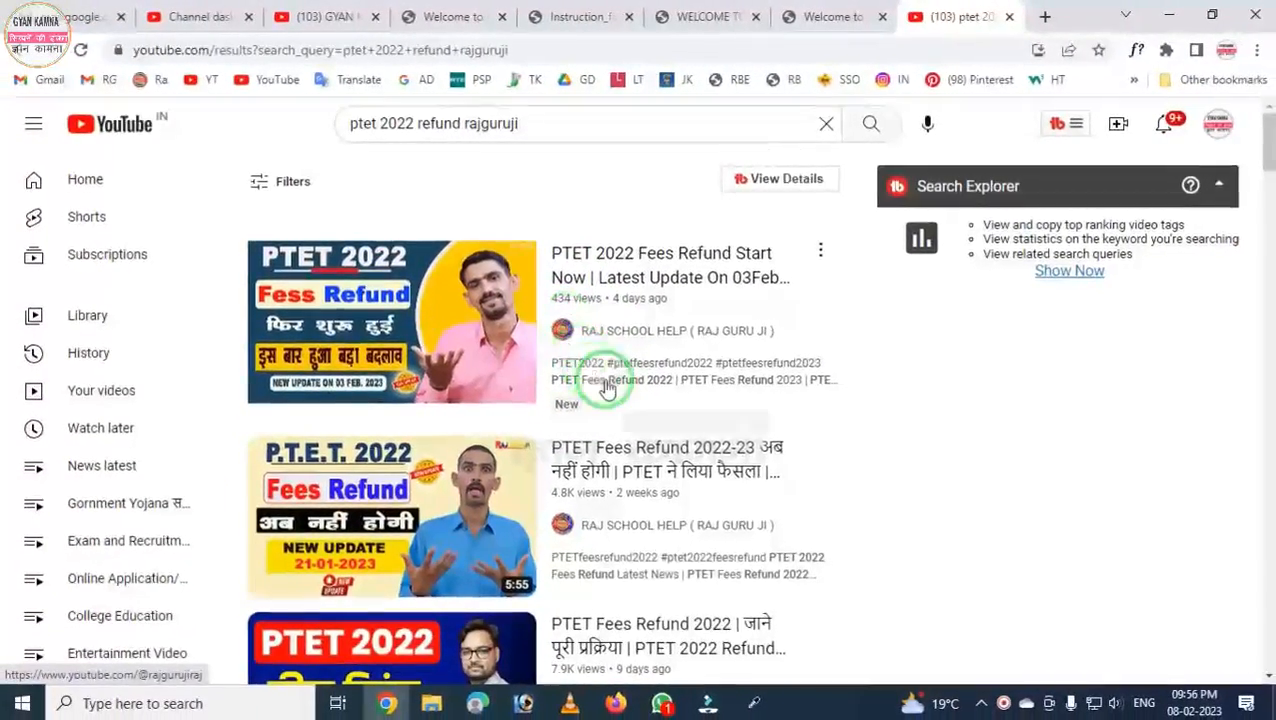
mouse_move(612, 390)
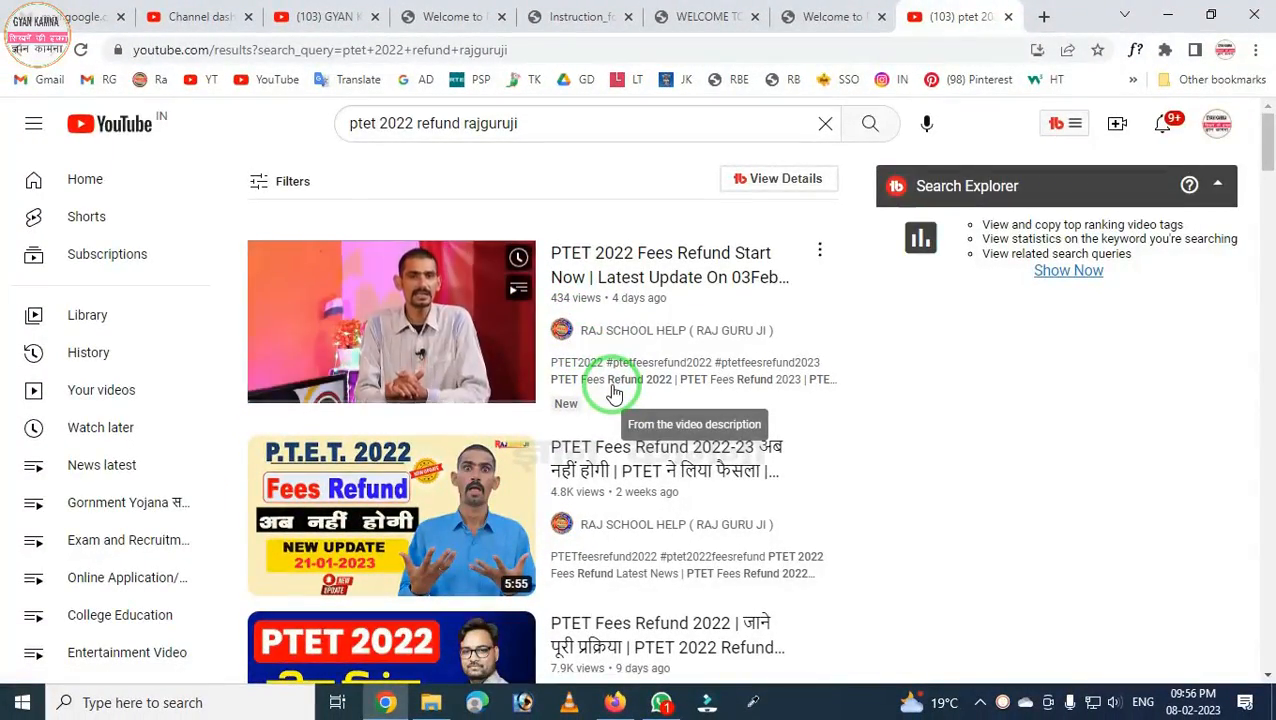
scroll(614, 393, "down", 4)
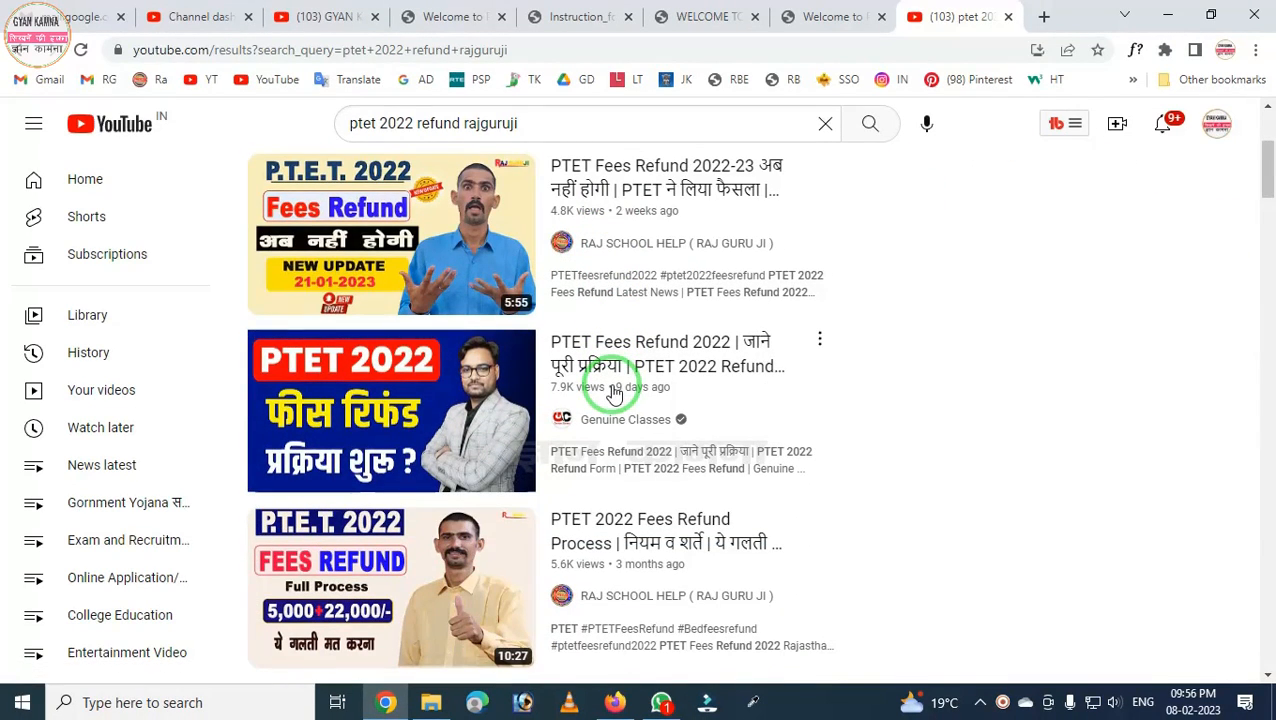
scroll(617, 392, "down", 1)
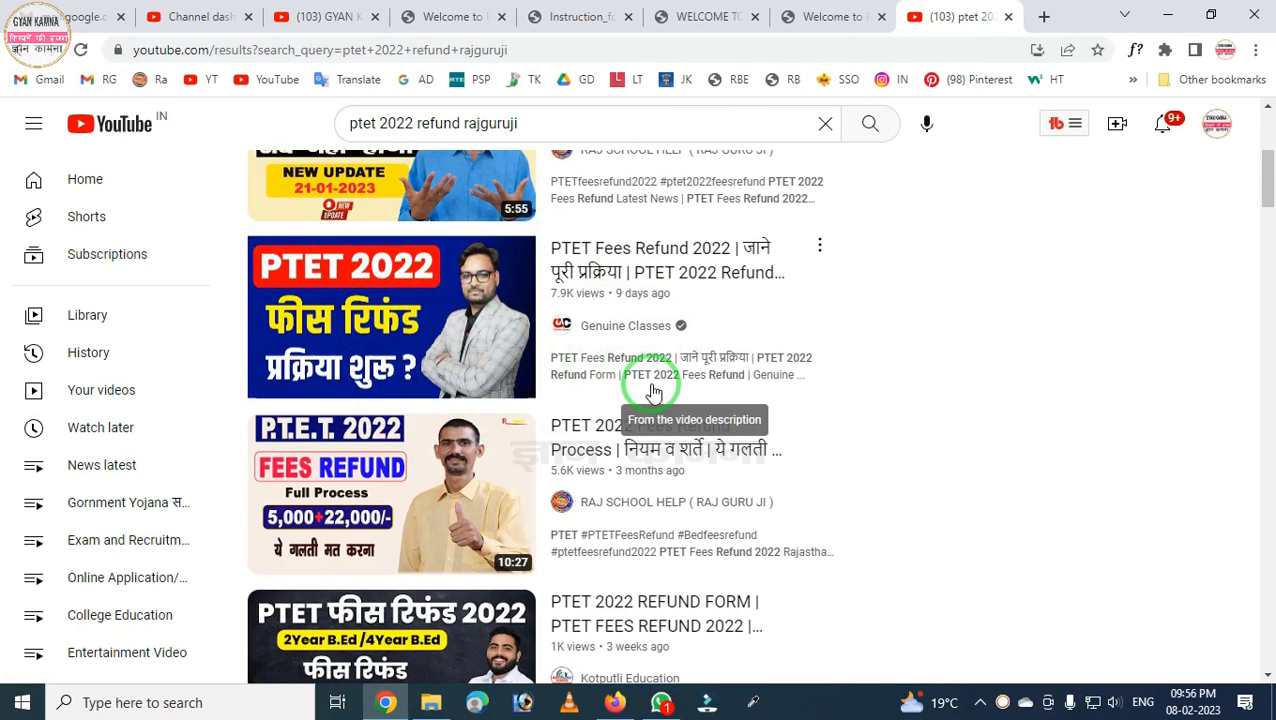
scroll(654, 393, "down", 1)
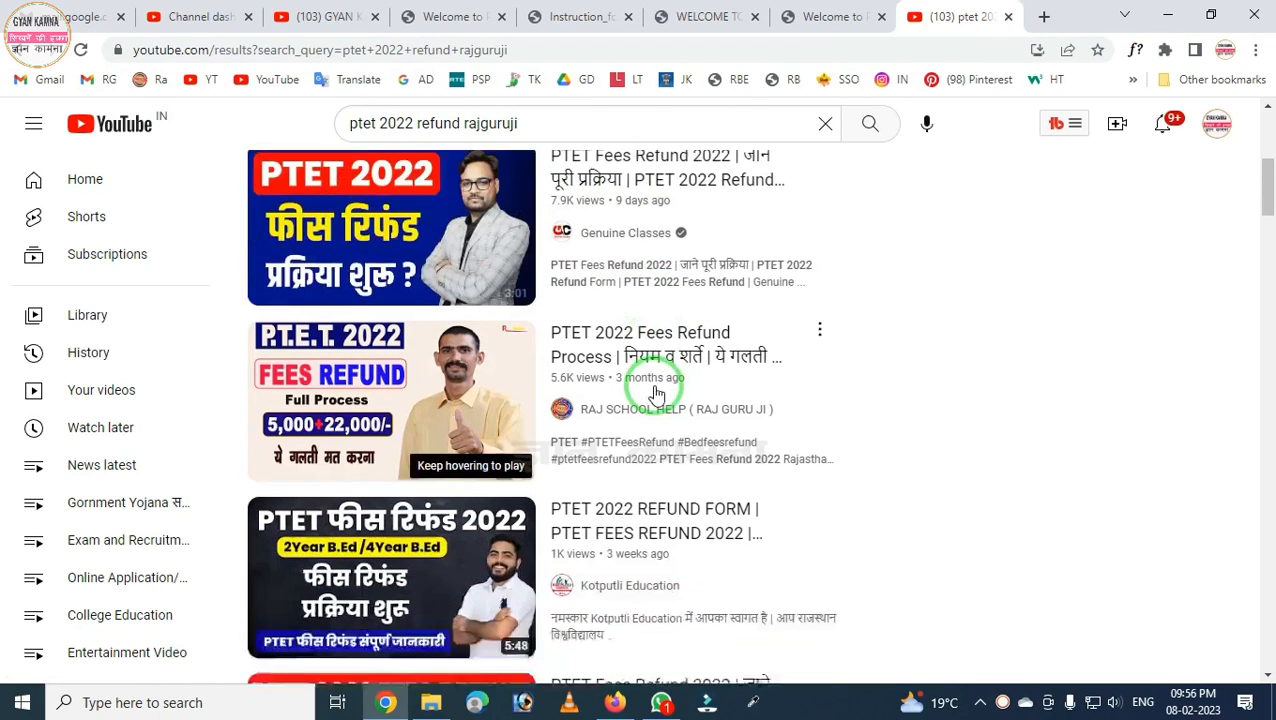
scroll(655, 393, "down", 4)
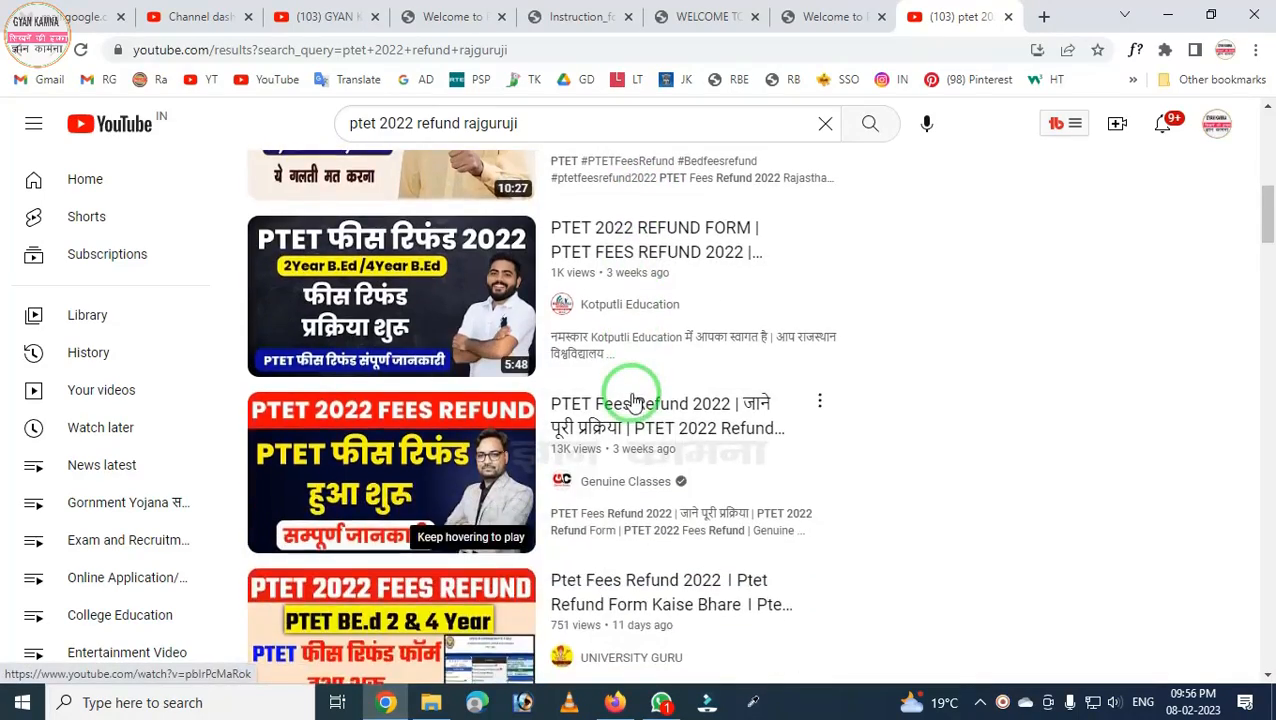
scroll(640, 390, "up", 6)
scroll(669, 340, "up", 2)
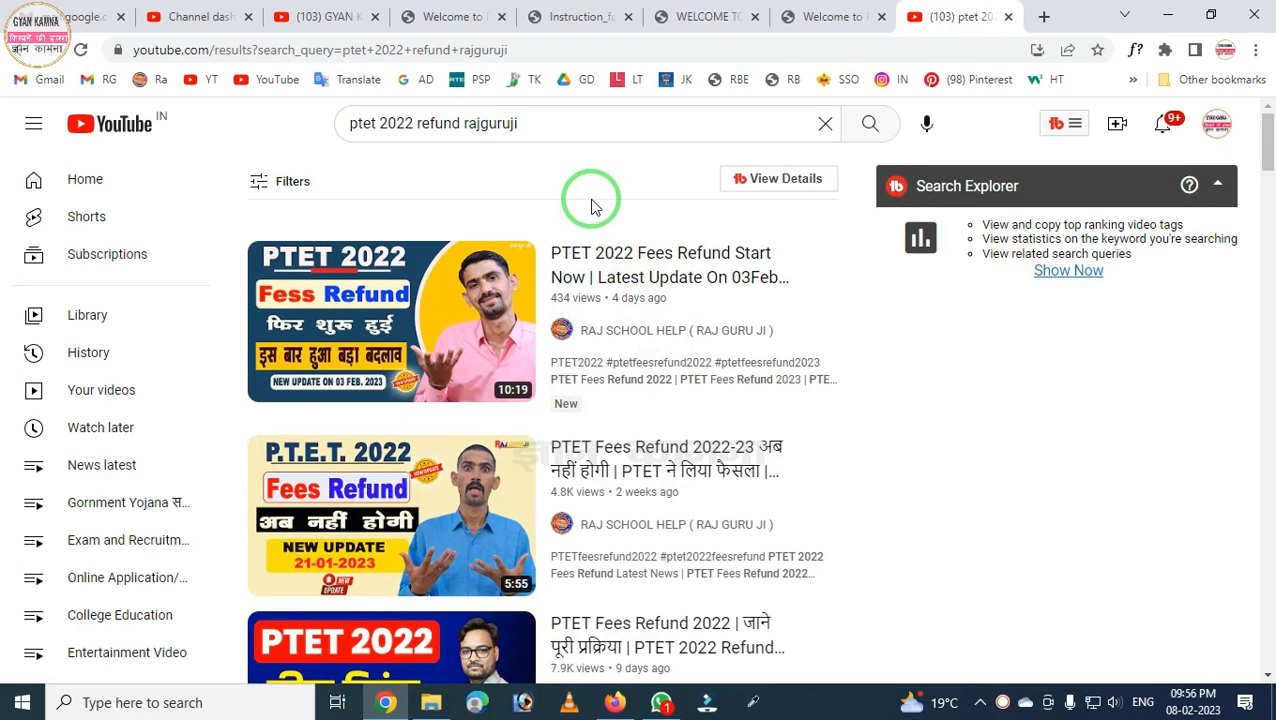
View the refund rules notice Instruction_for_Refund1.pdf, and return to the YouTube results
left_click(556, 22)
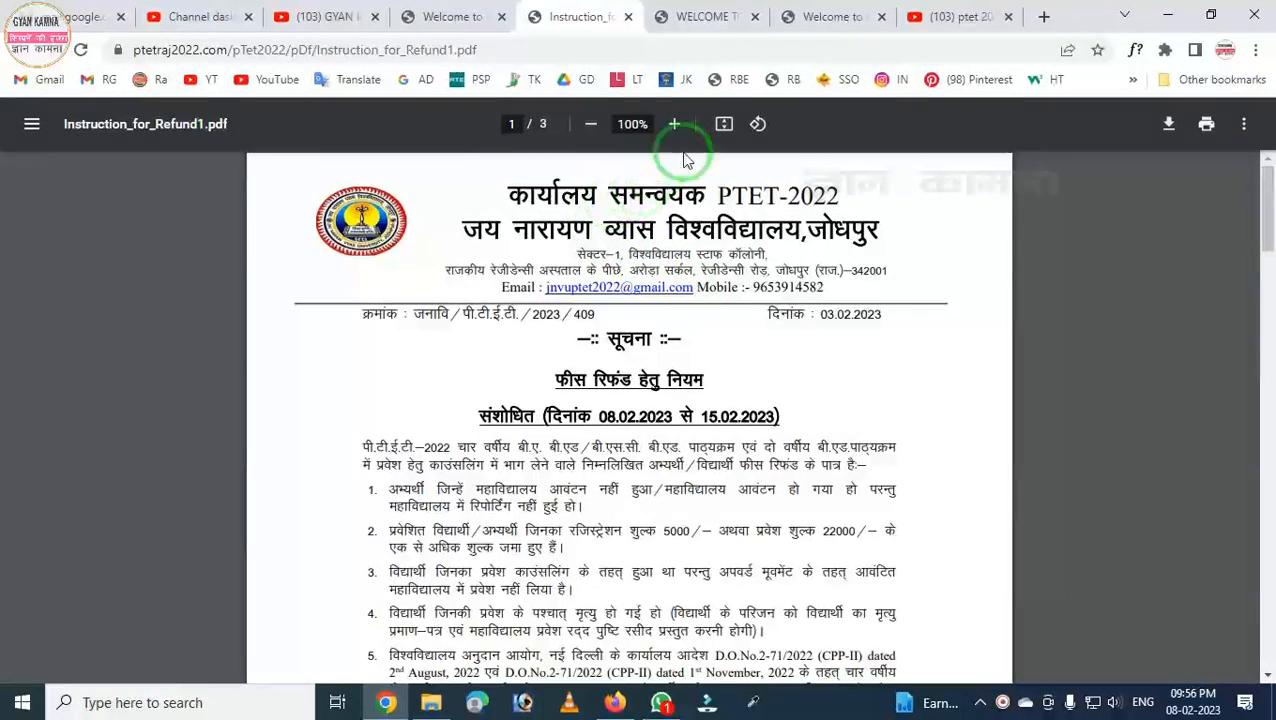
left_click(955, 20)
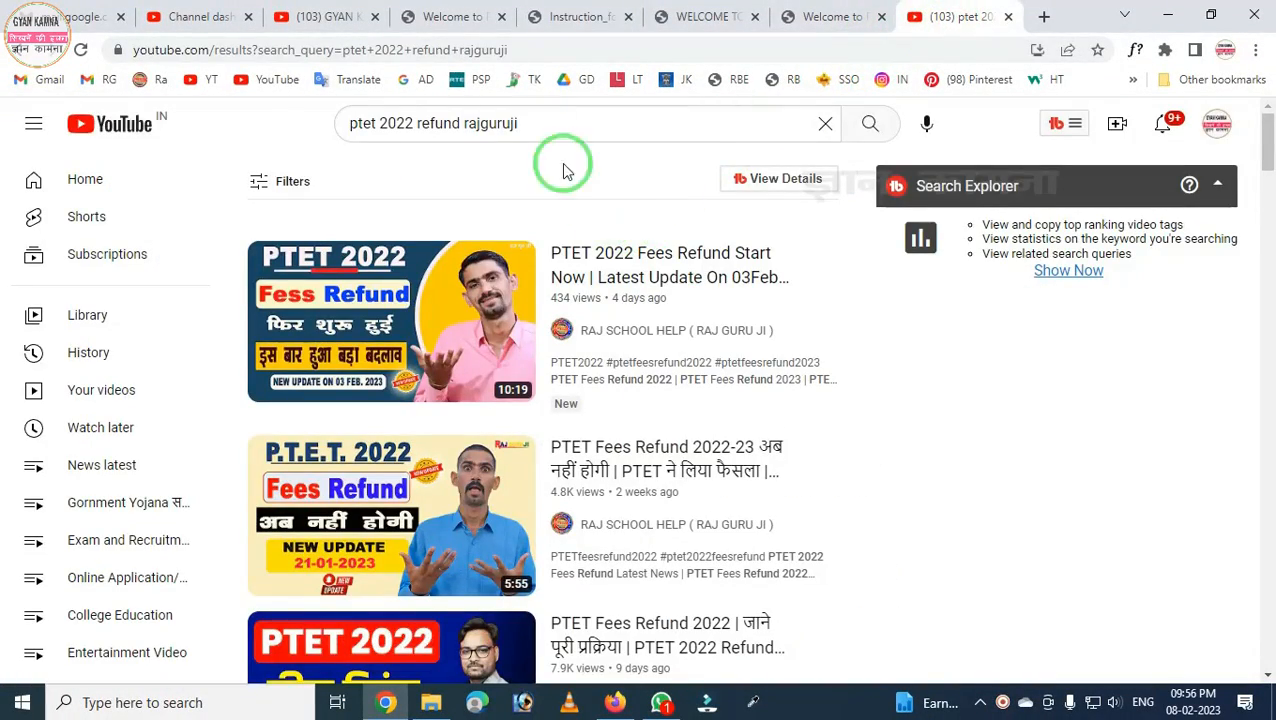
Open the B.Ed 2 Year Course page from the PTET-2022 home page and open its Apply For Refund login form
left_click(446, 18)
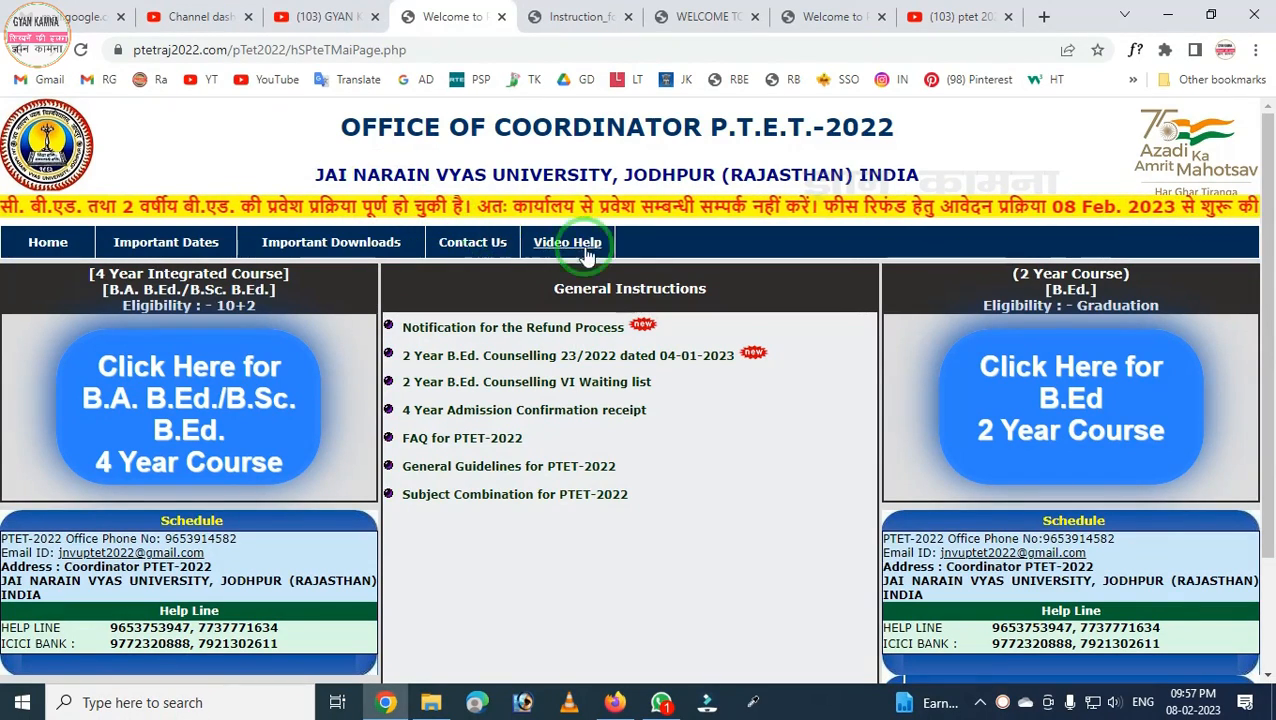
scroll(588, 258, "down", 2)
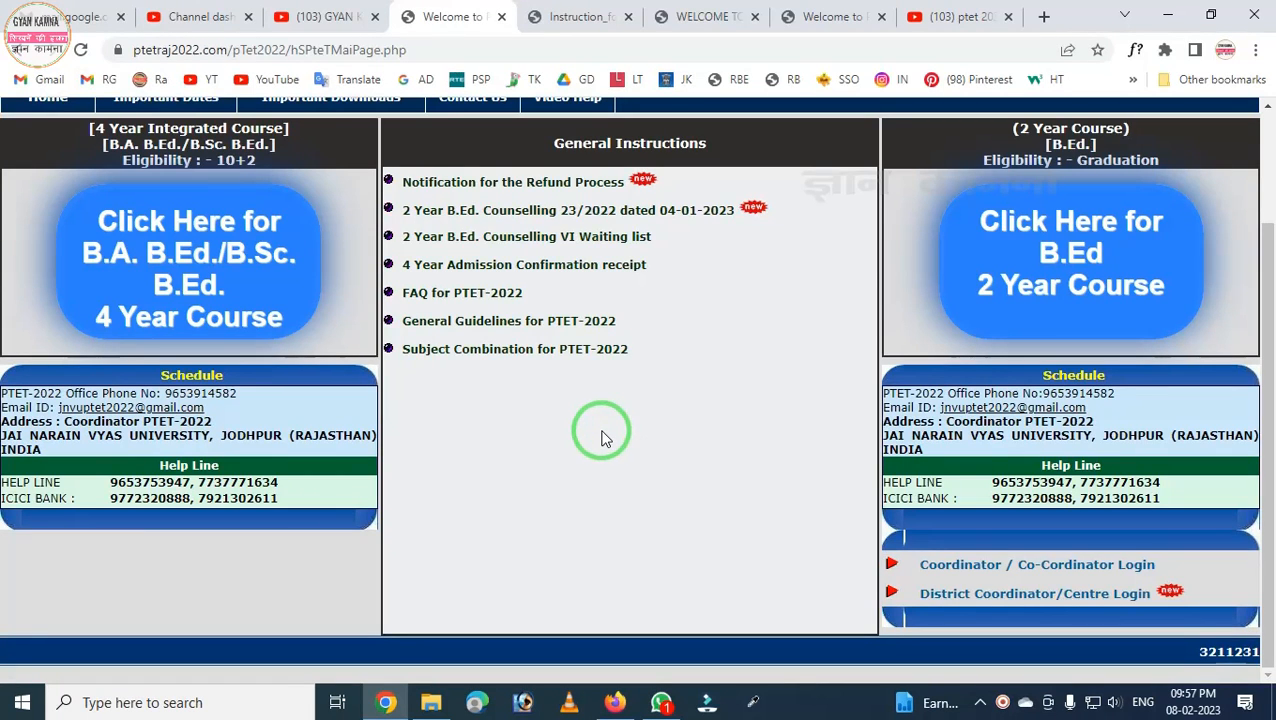
scroll(593, 437, "up", 2)
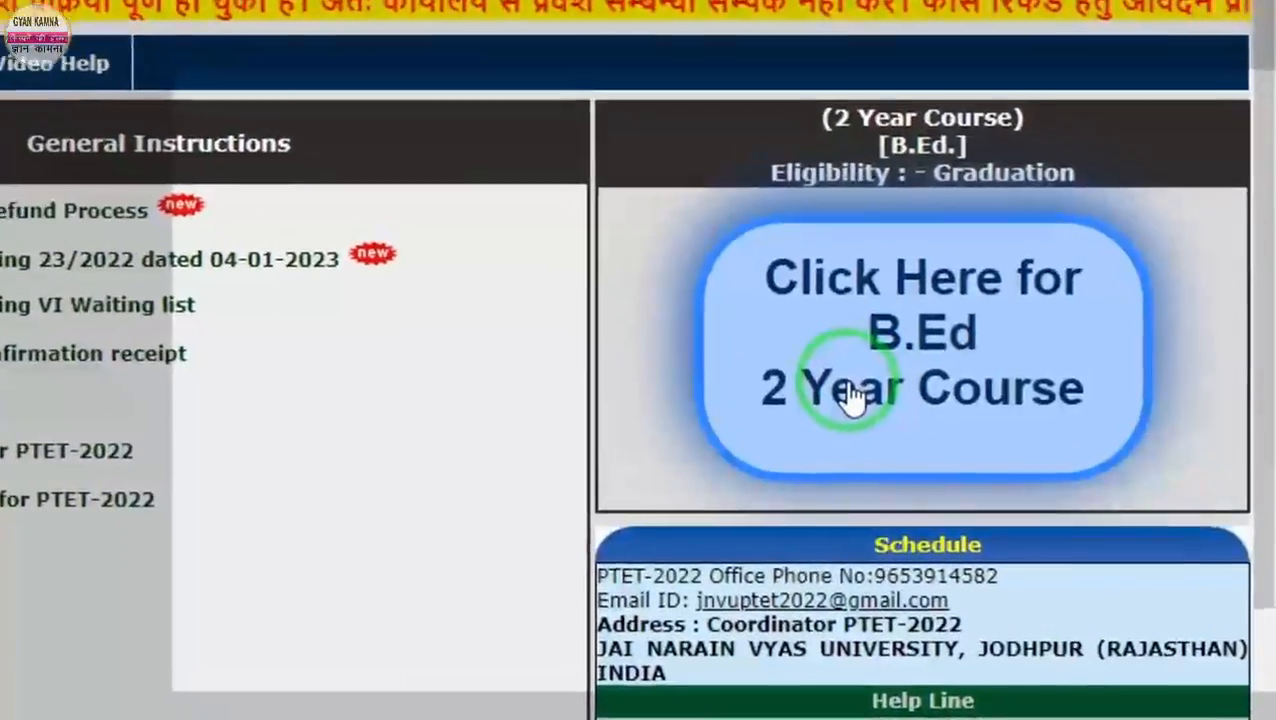
left_click(848, 393)
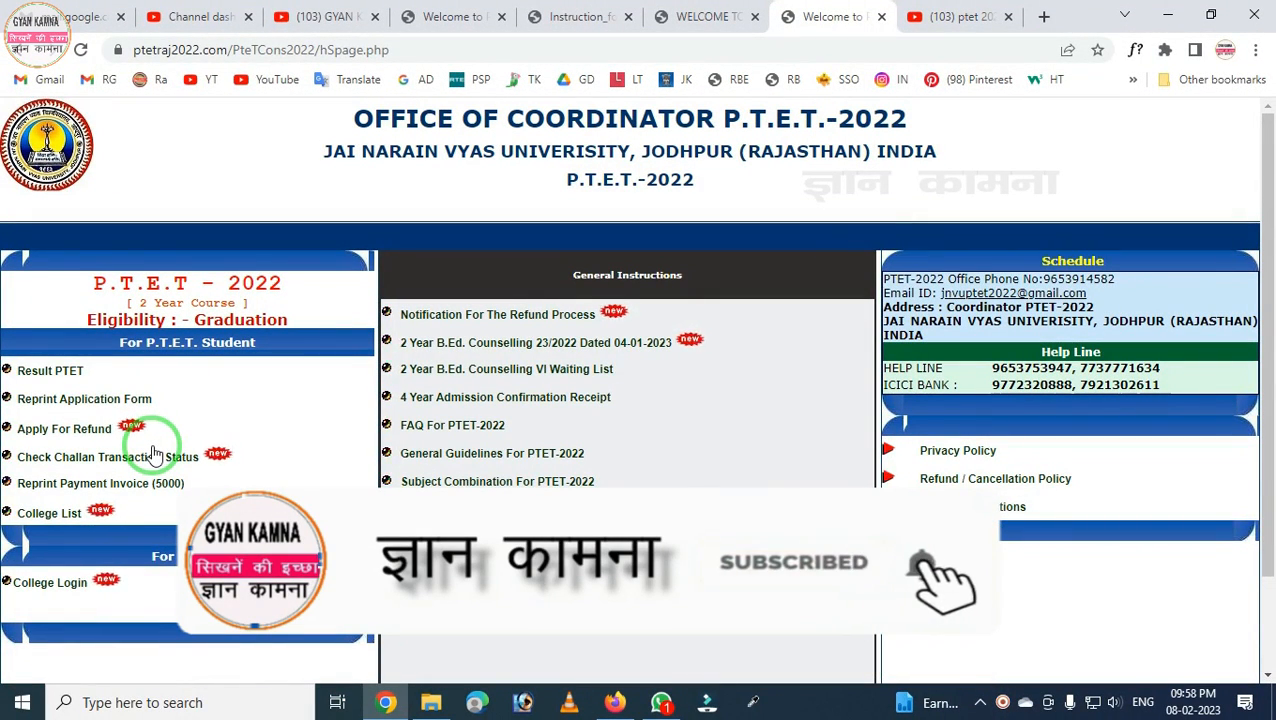
left_click(63, 430)
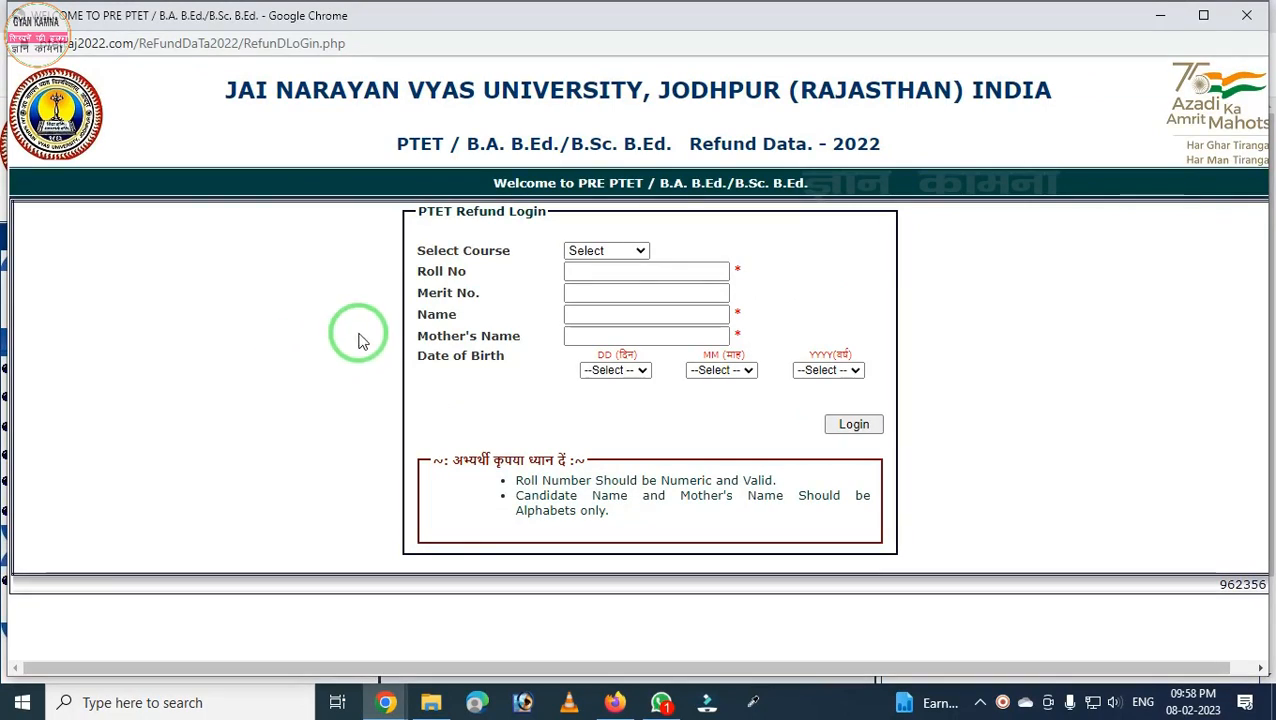
Set the course in the PTET Refund Login form to PTET-2022
left_click(572, 318)
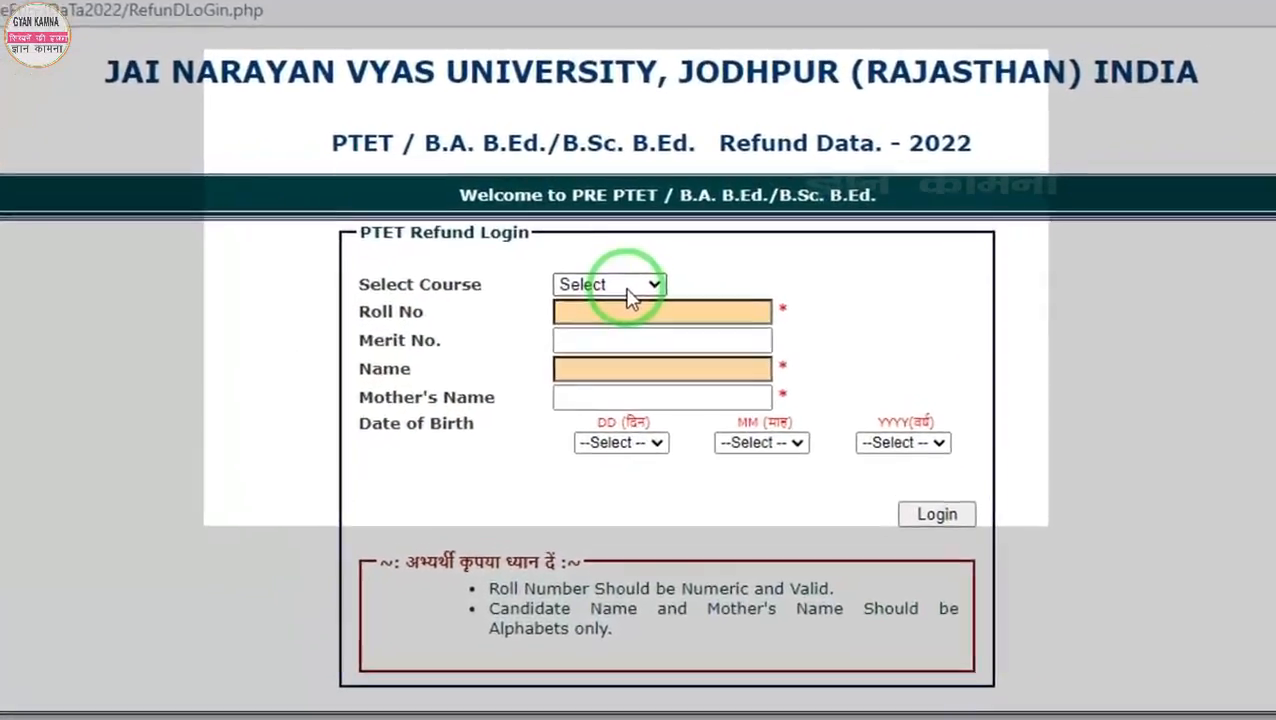
left_click(620, 252)
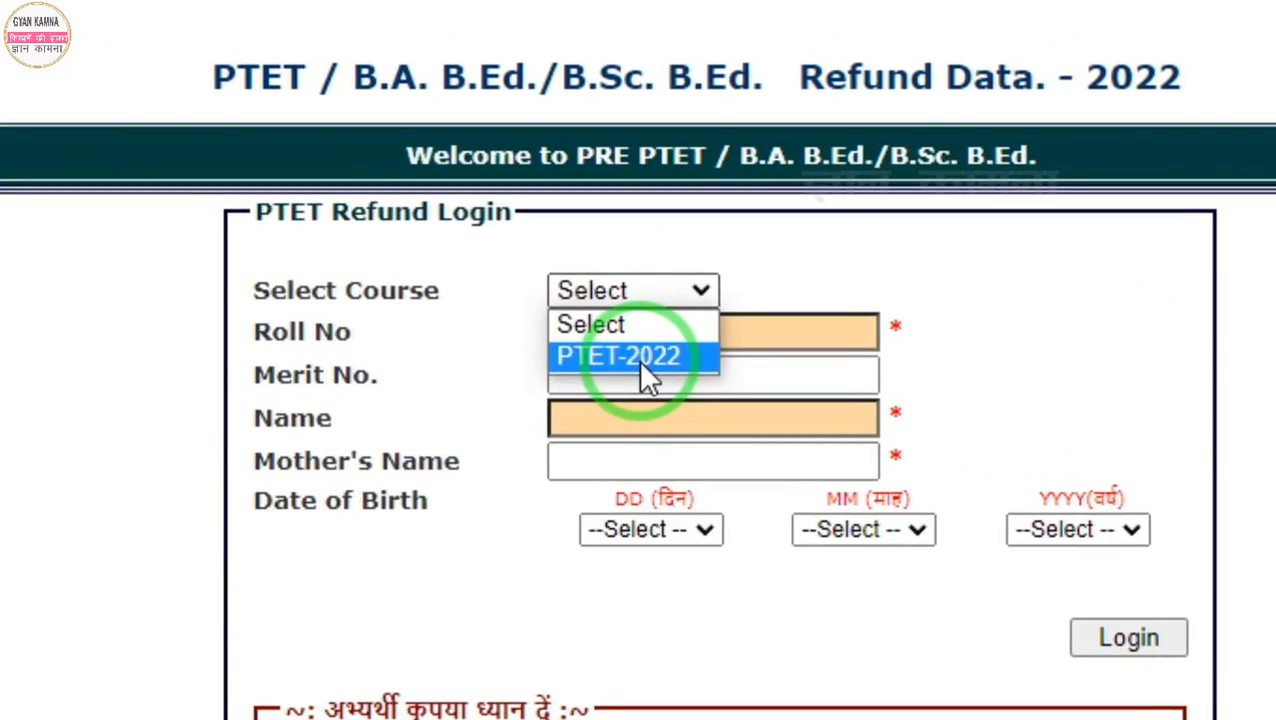
left_click(641, 360)
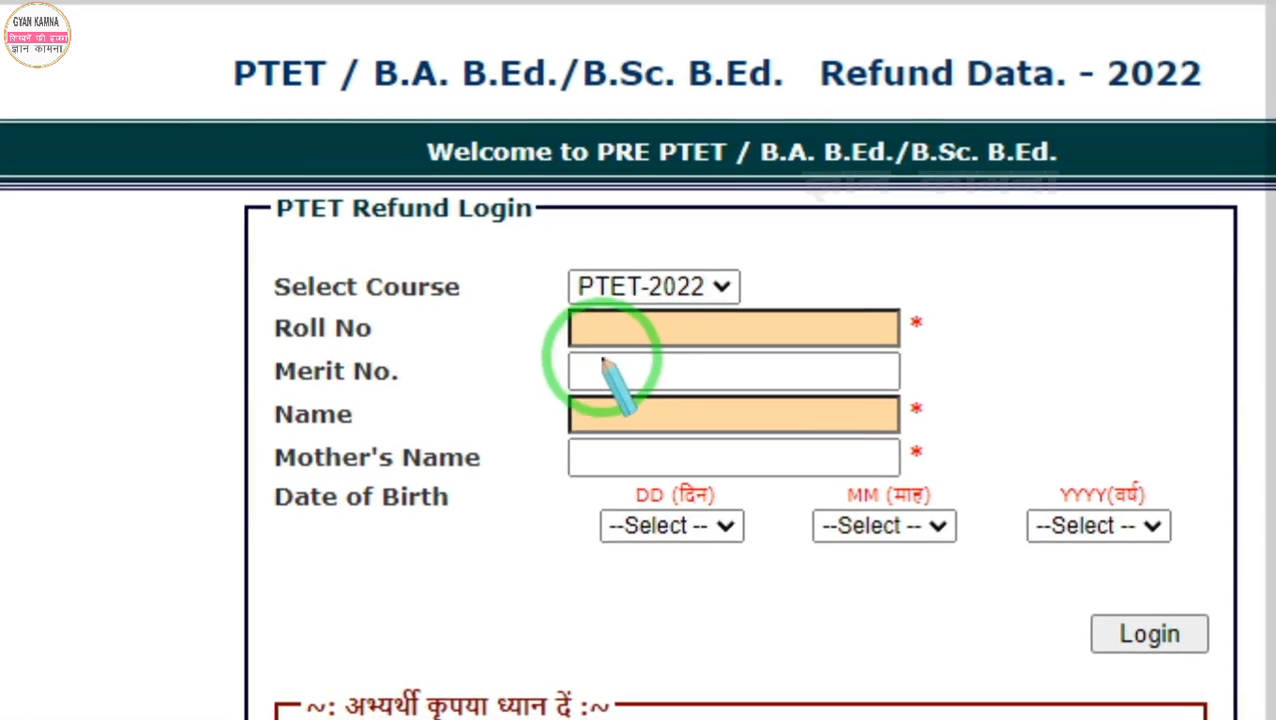
left_click_drag(518, 336, 655, 422)
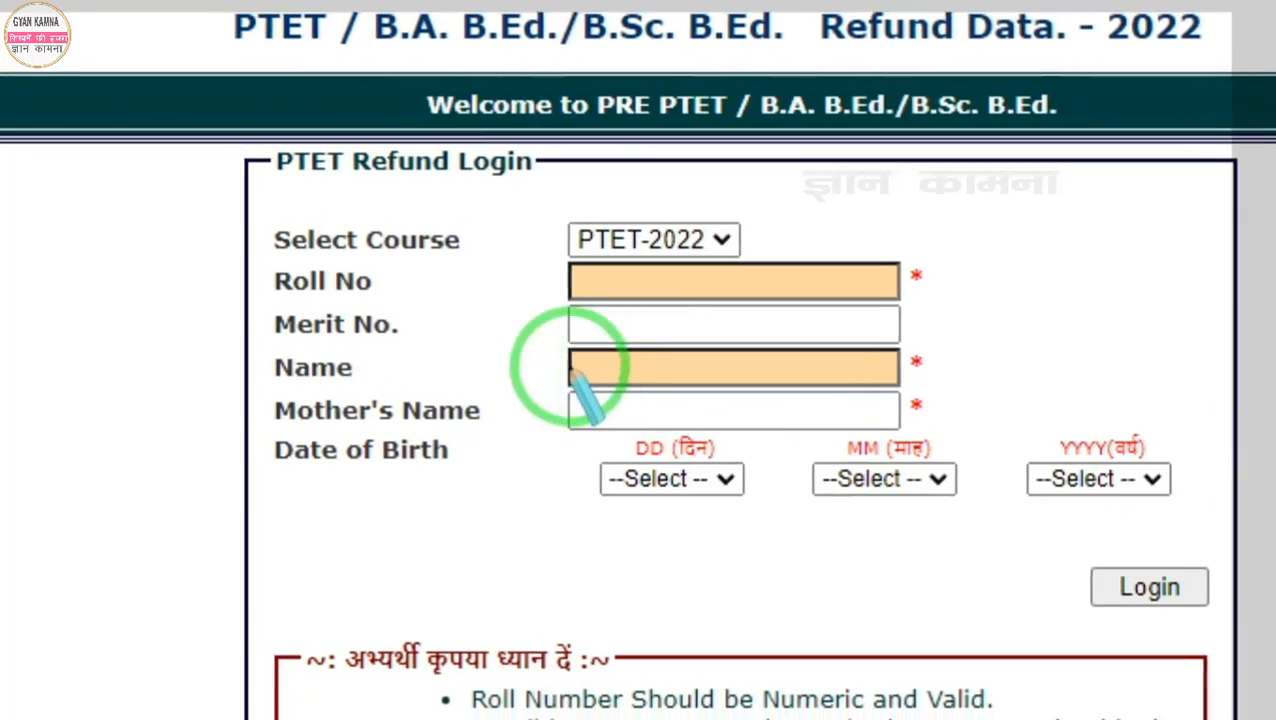
left_click_drag(534, 358, 691, 416)
left_click_drag(540, 380, 651, 447)
mouse_move(523, 279)
left_mouse_down()
mouse_move(564, 334)
mouse_move(966, 509)
left_mouse_up()
right_click(851, 487)
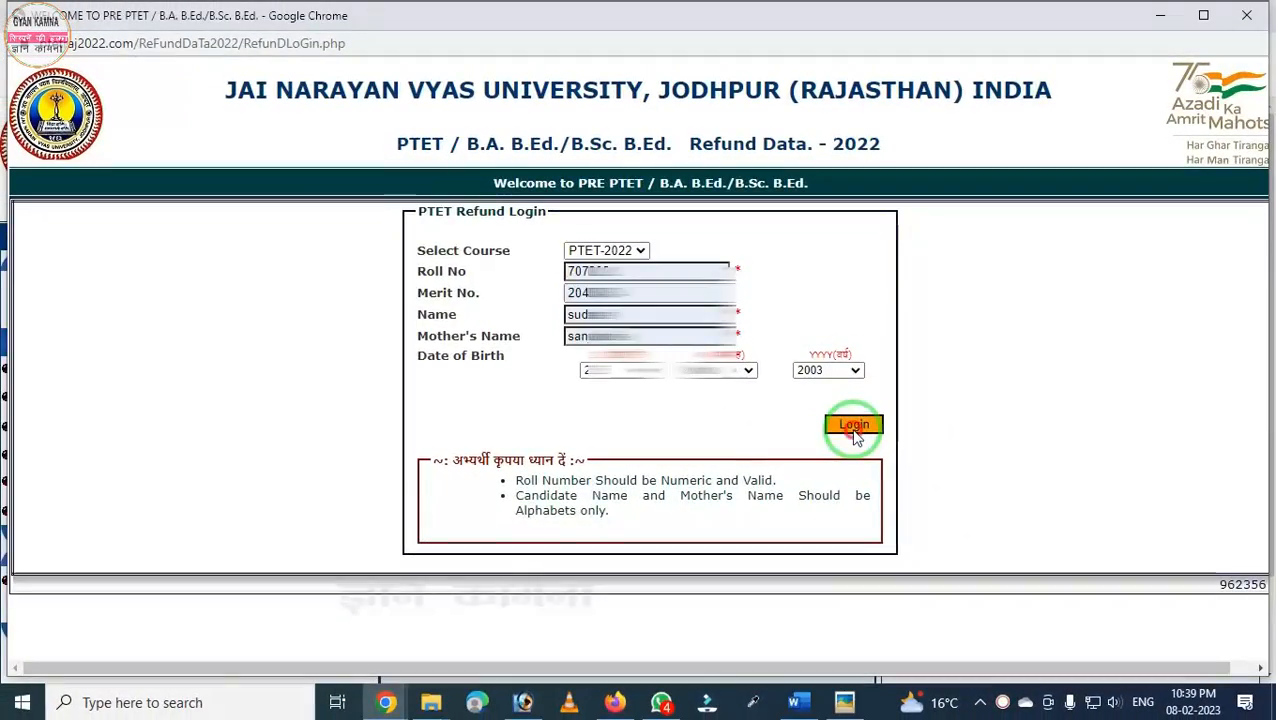
Log in to the PTET refund form with the completed candidate details
left_click(854, 426)
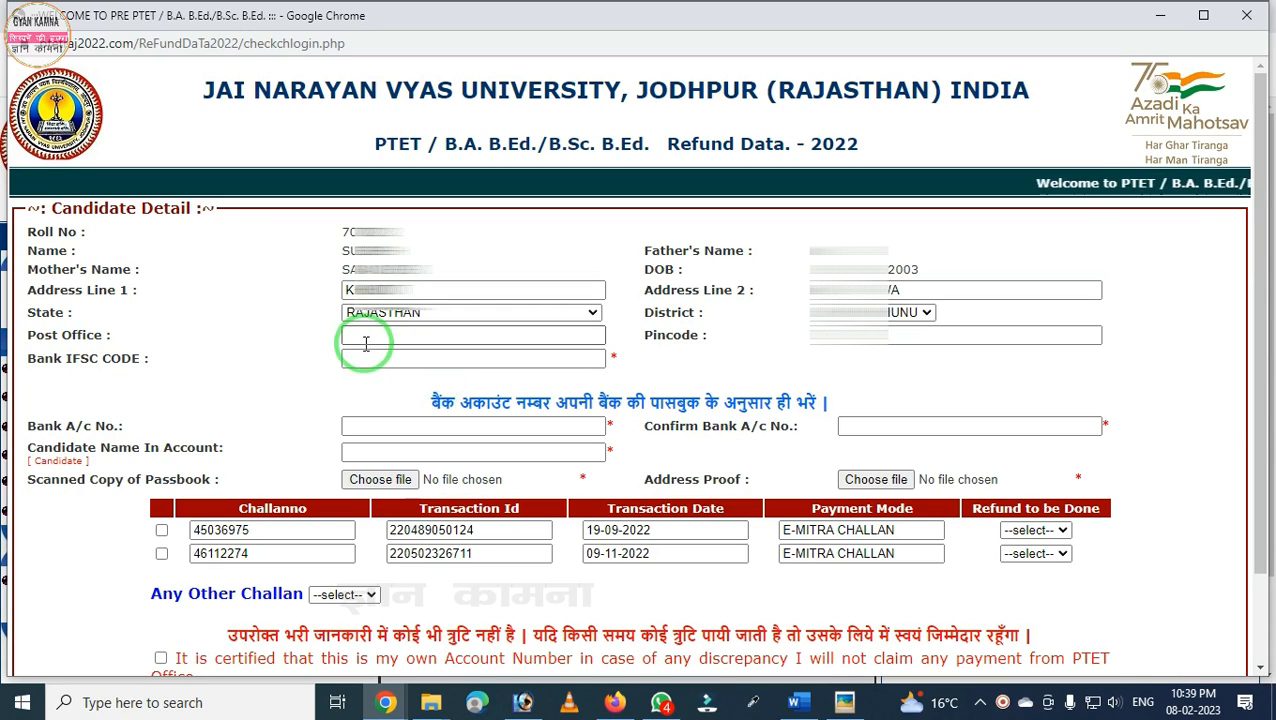
mouse_move(333, 318)
left_mouse_down()
mouse_move(345, 333)
mouse_move(627, 348)
left_mouse_up()
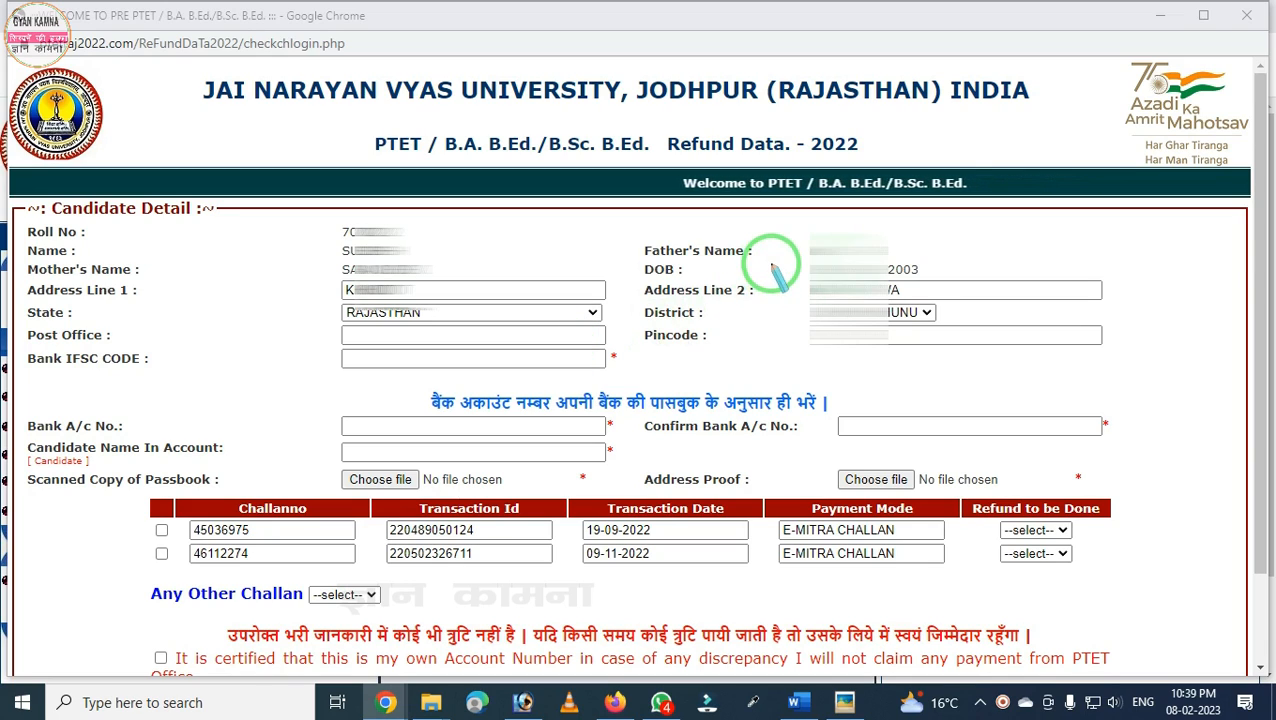
mouse_move(808, 226)
left_mouse_down()
mouse_move(900, 365)
mouse_move(982, 378)
left_mouse_up()
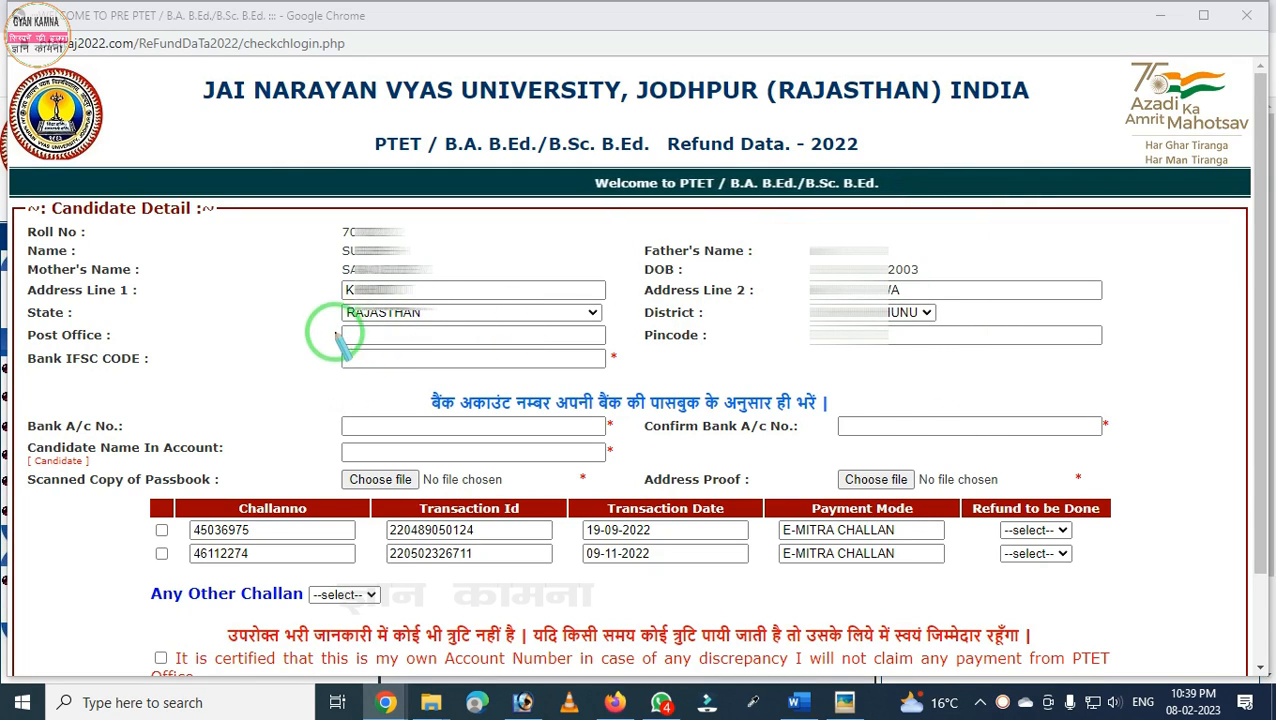
mouse_move(338, 313)
left_mouse_down()
mouse_move(343, 362)
mouse_move(612, 362)
left_mouse_up()
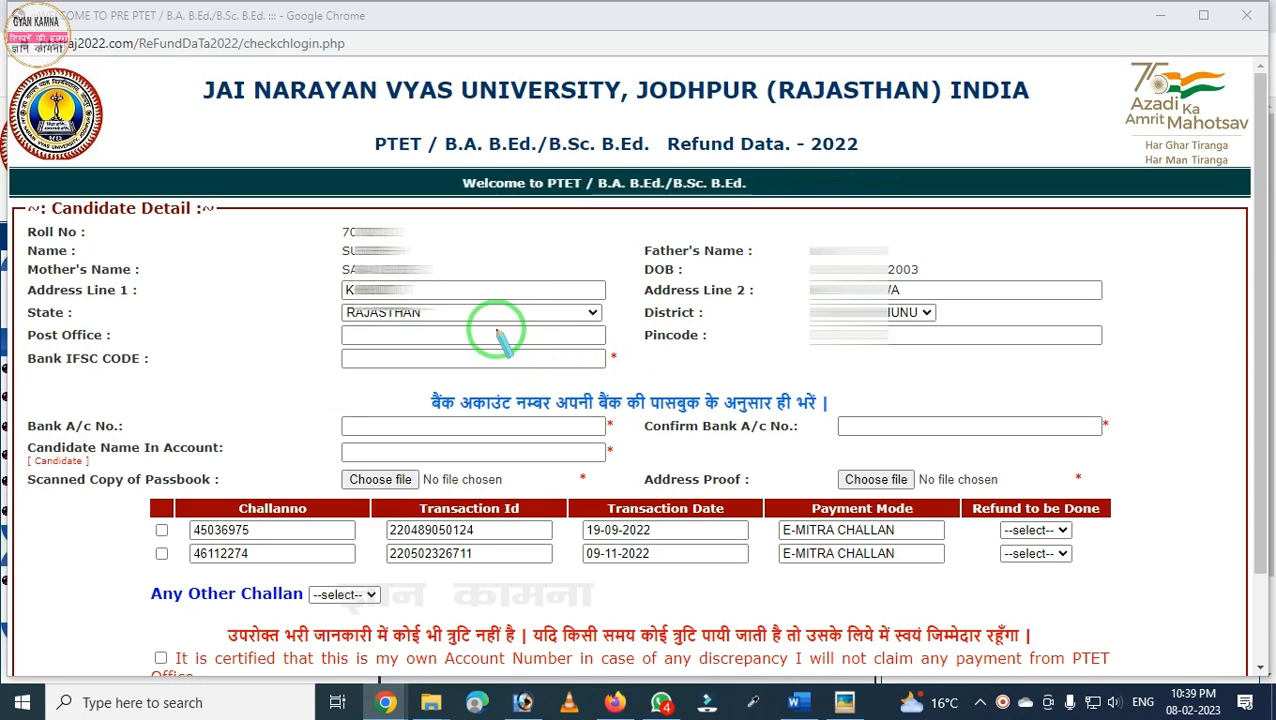
Fill in the candidate's post office in the Candidate Detail form
left_click(365, 335)
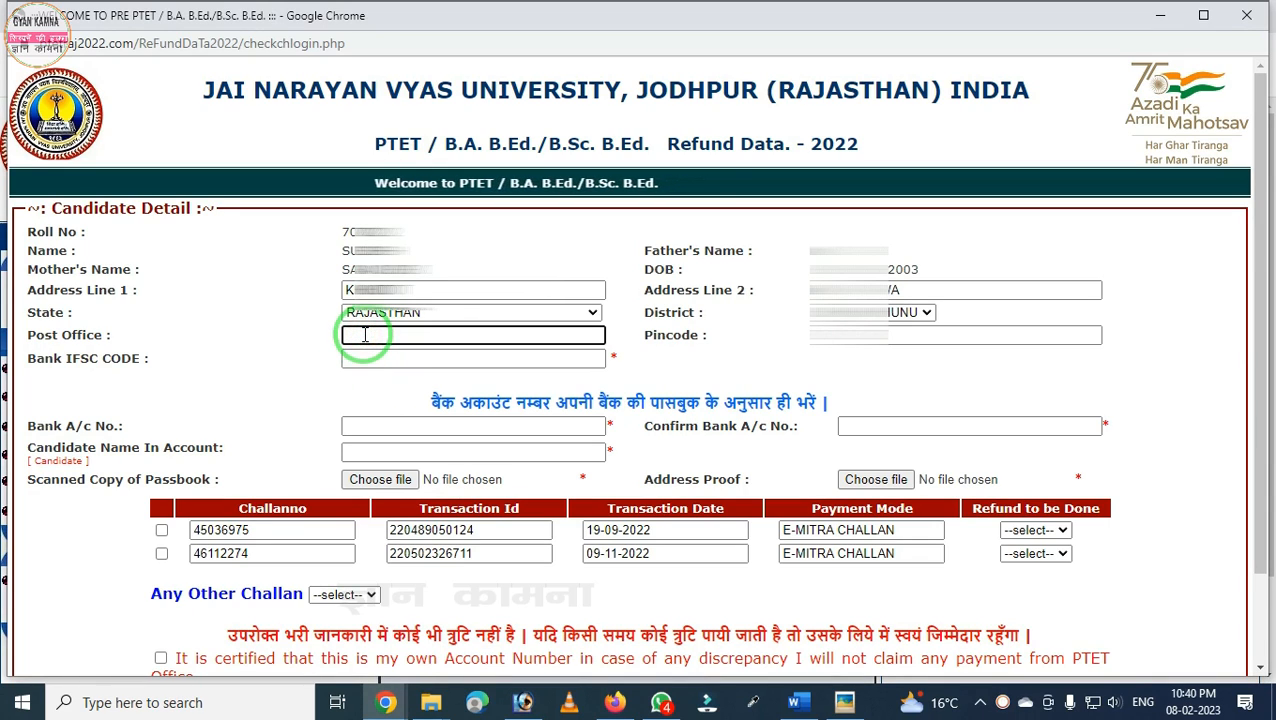
type("KHUDOT")
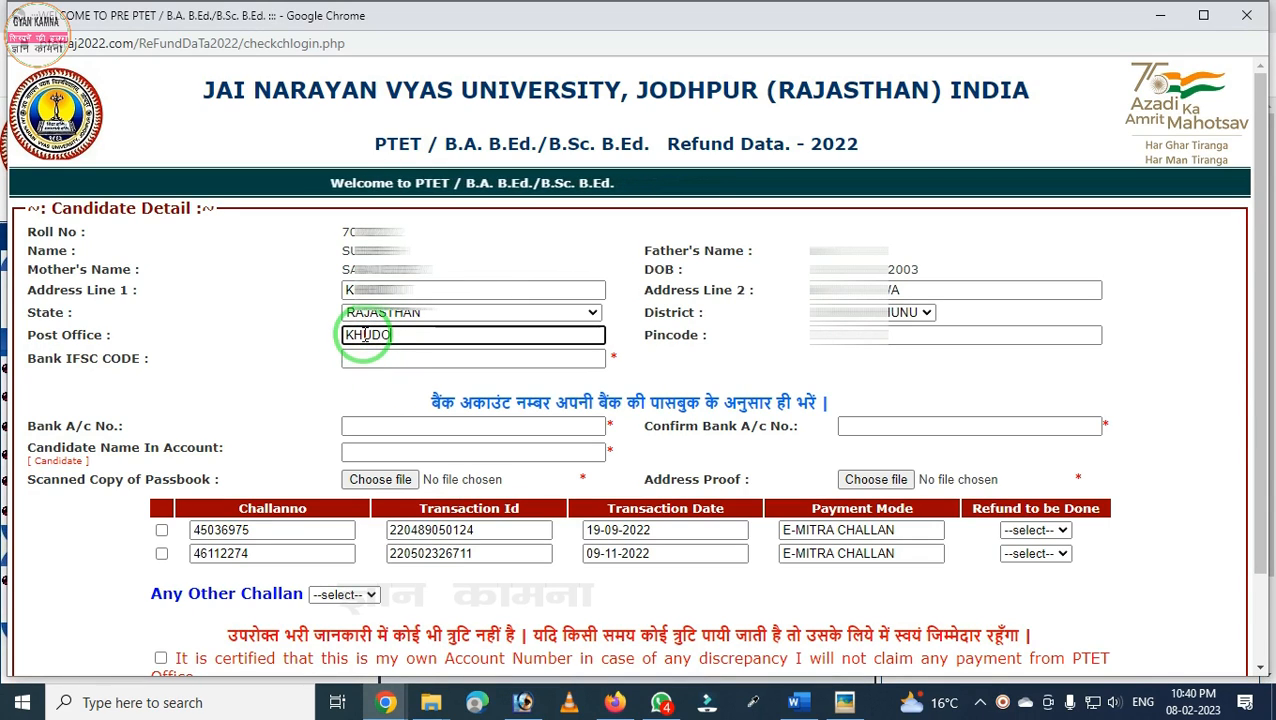
left_click(328, 350)
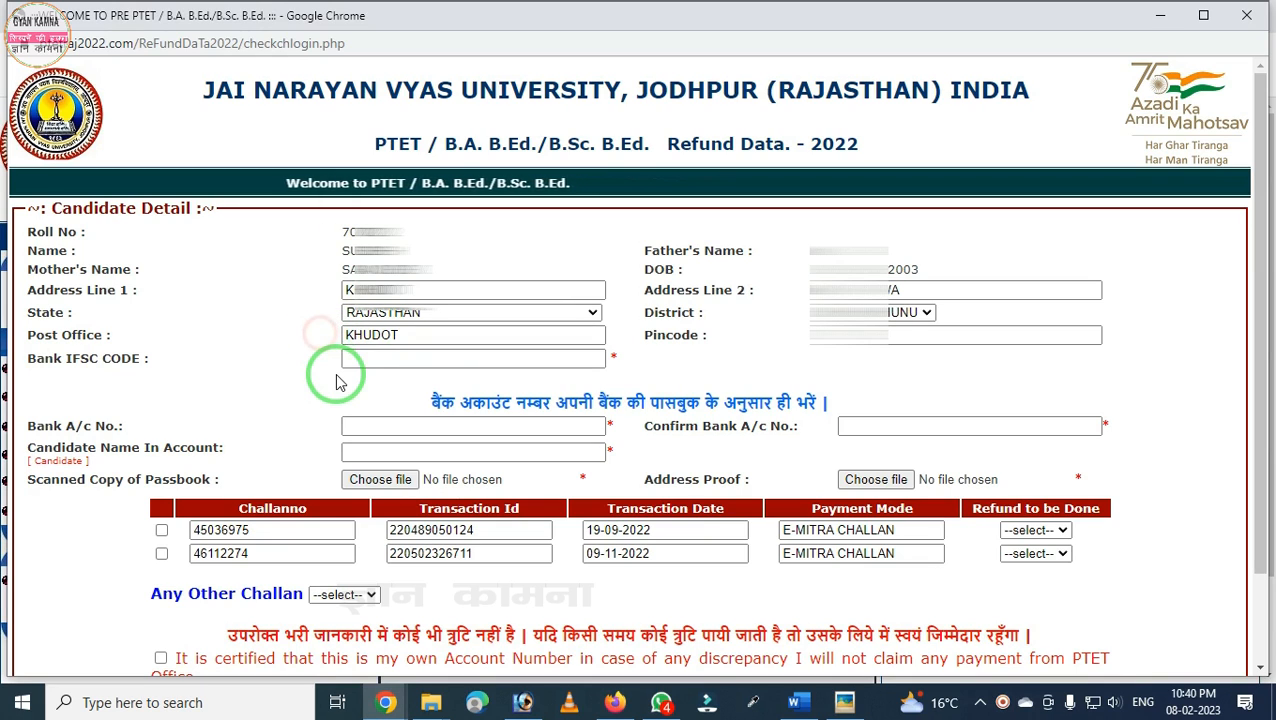
Enter the candidate's bank IFSC code and leave the field so the bank name, city and branch load
mouse_move(300, 335)
left_mouse_down()
mouse_move(481, 413)
mouse_move(648, 415)
left_mouse_up()
right_click(370, 394)
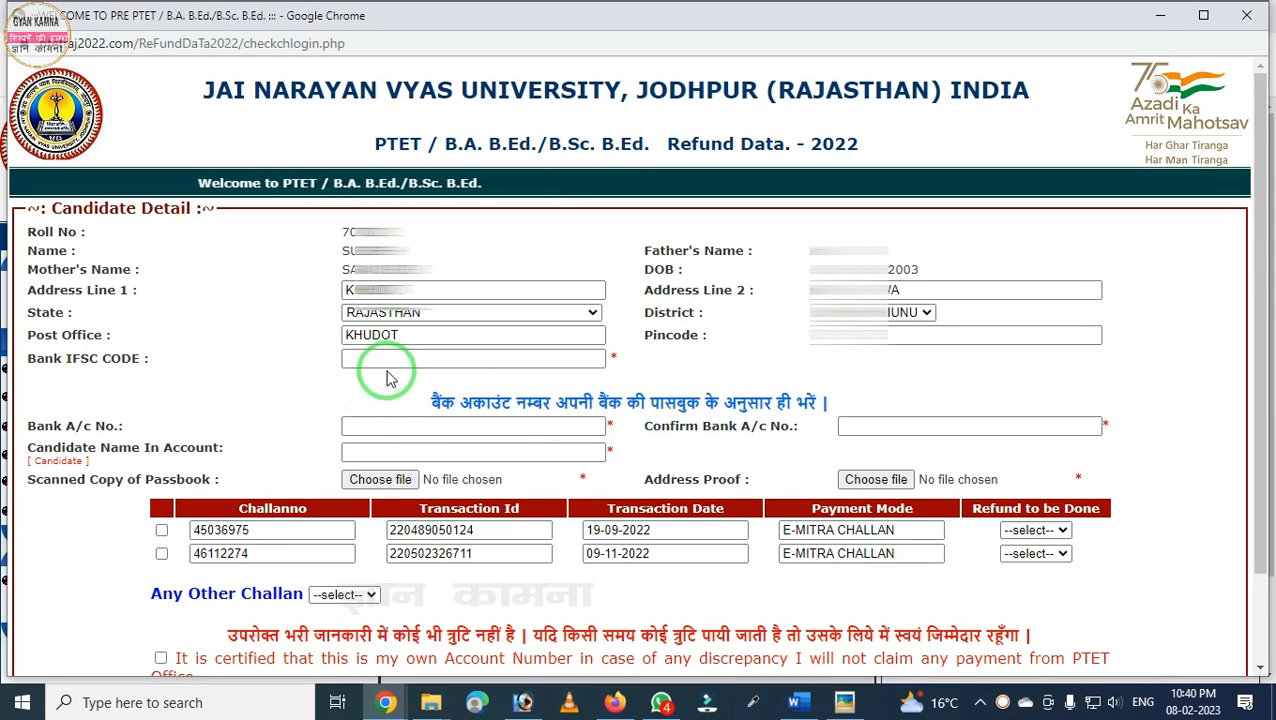
left_click(392, 361)
type("PUNB0072710")
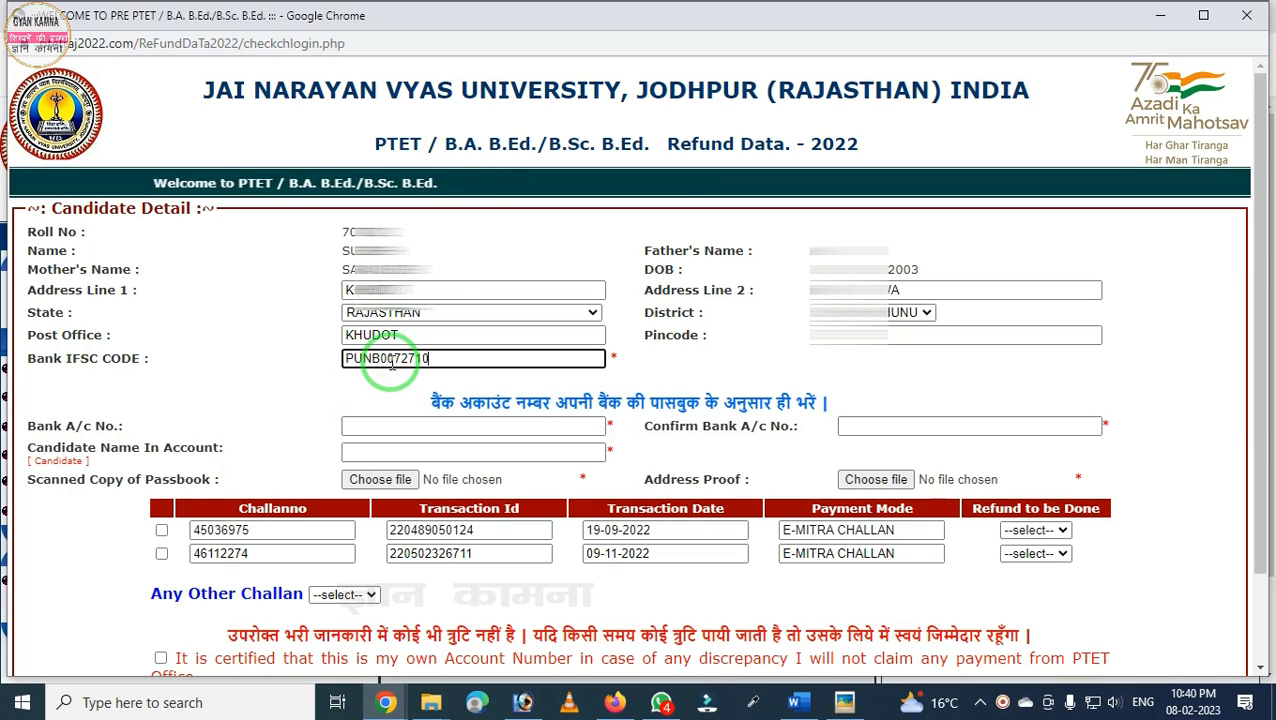
left_click(335, 385)
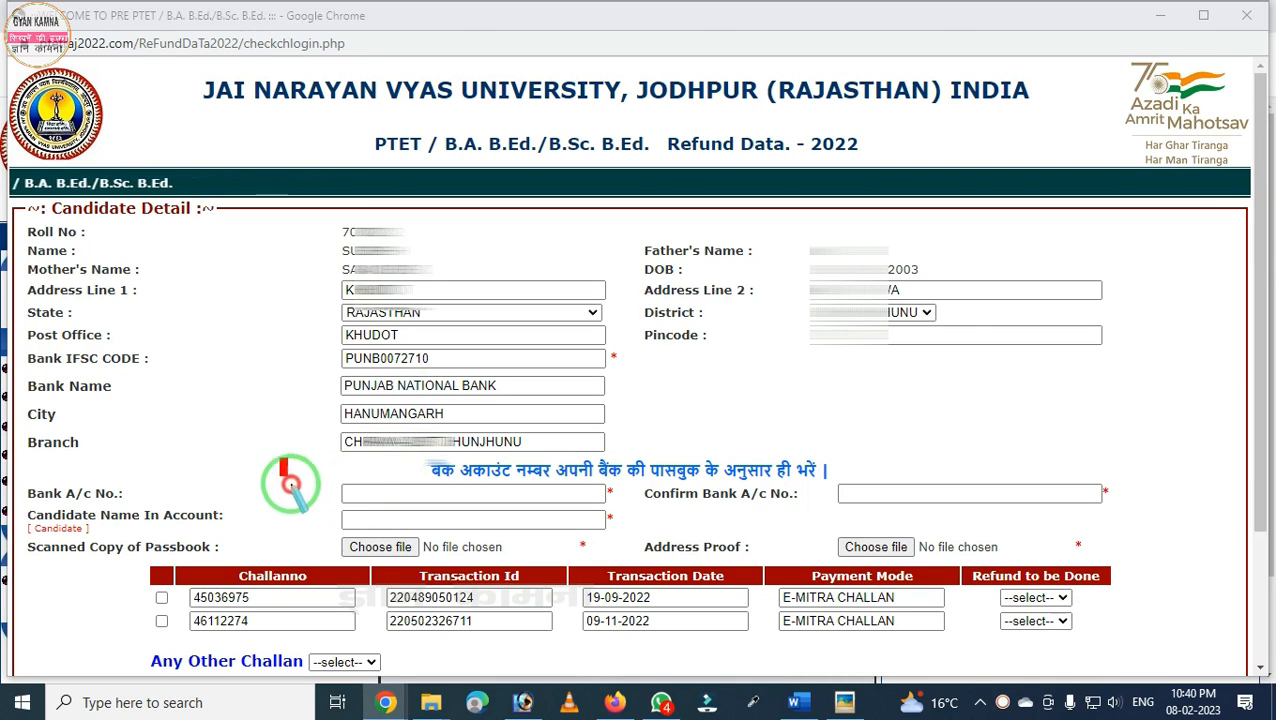
mouse_move(280, 460)
left_mouse_down()
mouse_move(433, 541)
mouse_move(1066, 532)
left_mouse_up()
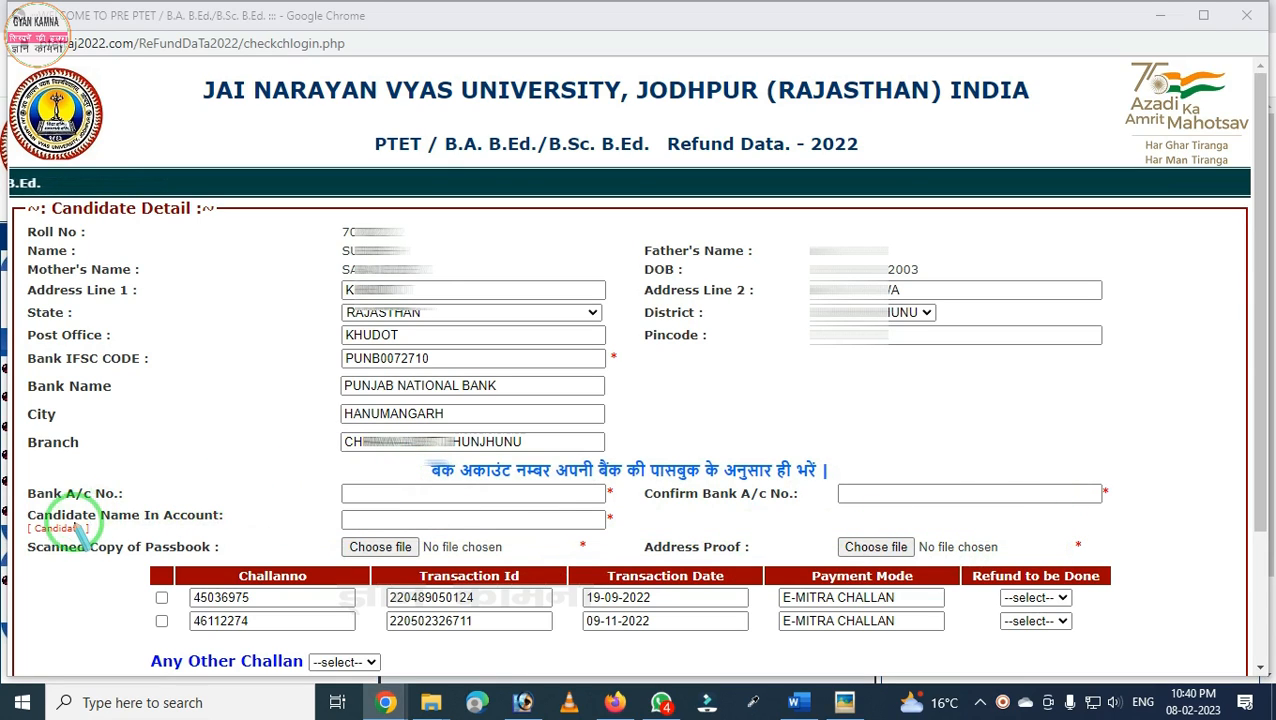
Check the refund instructions PDF for whose bank account may receive the refund, and return to the Candidate Detail form
mouse_move(28, 515)
left_mouse_down()
mouse_move(290, 549)
mouse_move(320, 516)
left_mouse_up()
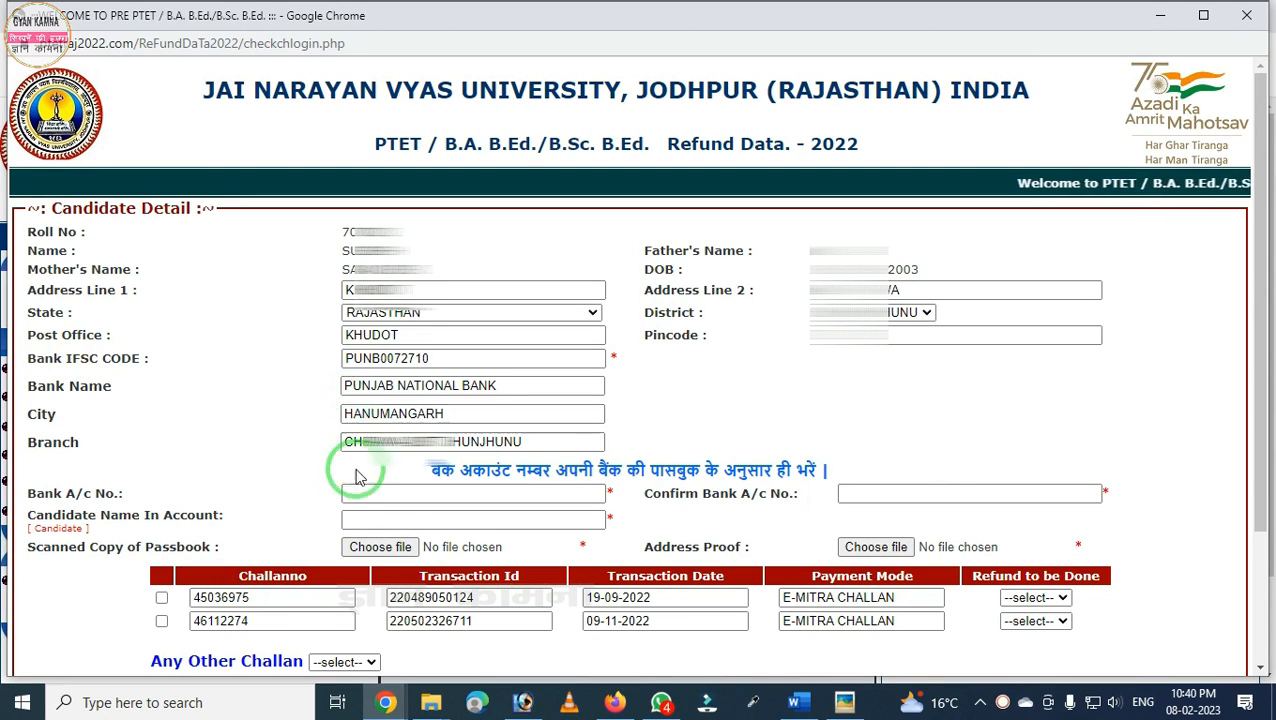
mouse_move(382, 700)
left_click(360, 660)
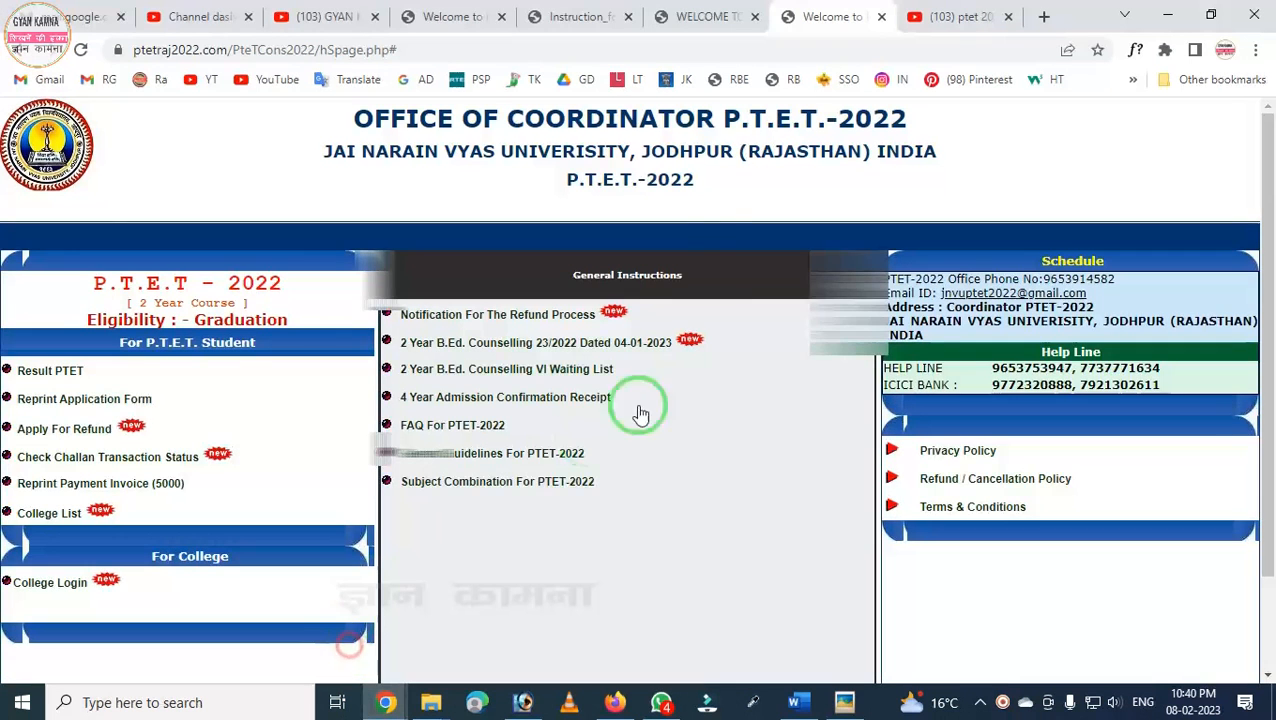
left_click(597, 12)
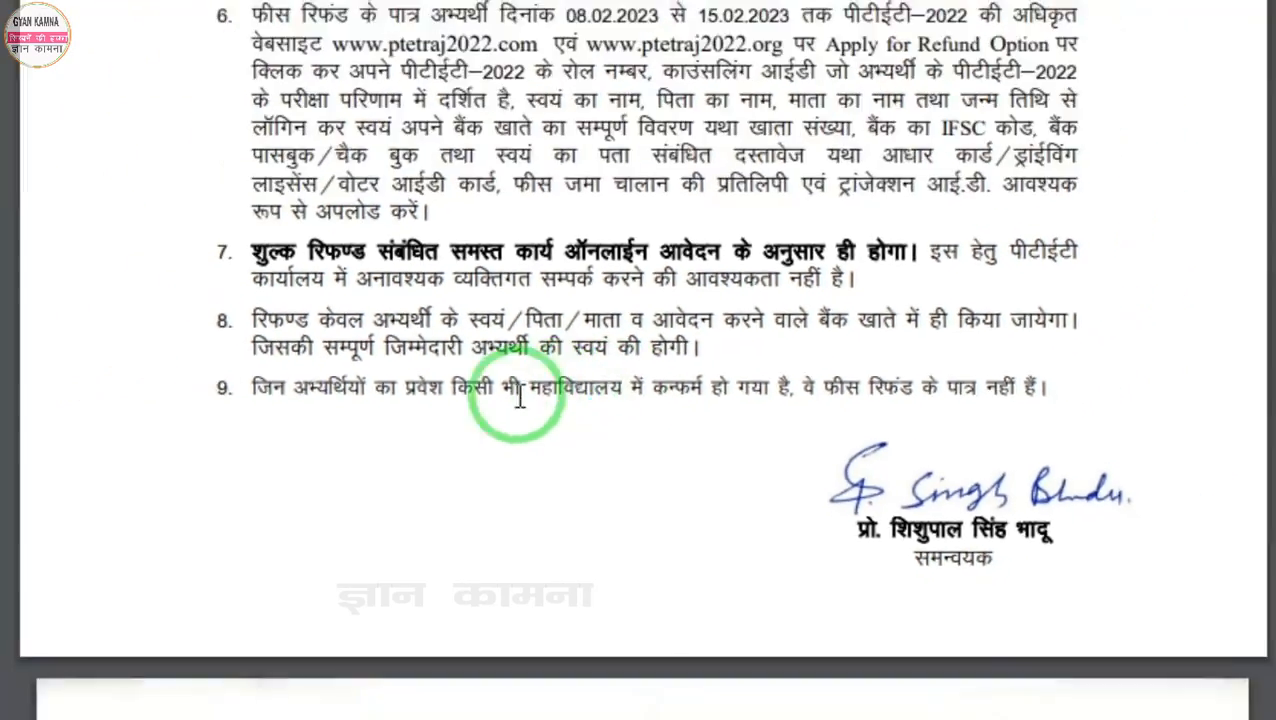
mouse_move(376, 712)
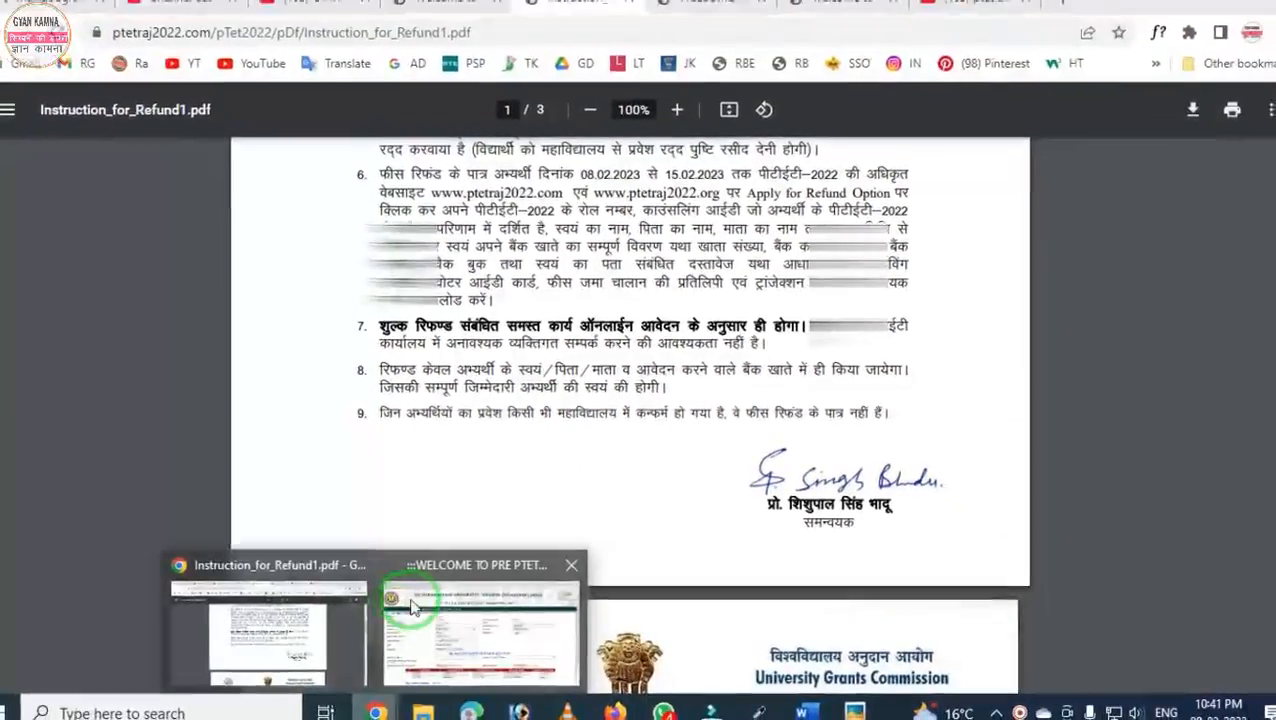
left_click(413, 606)
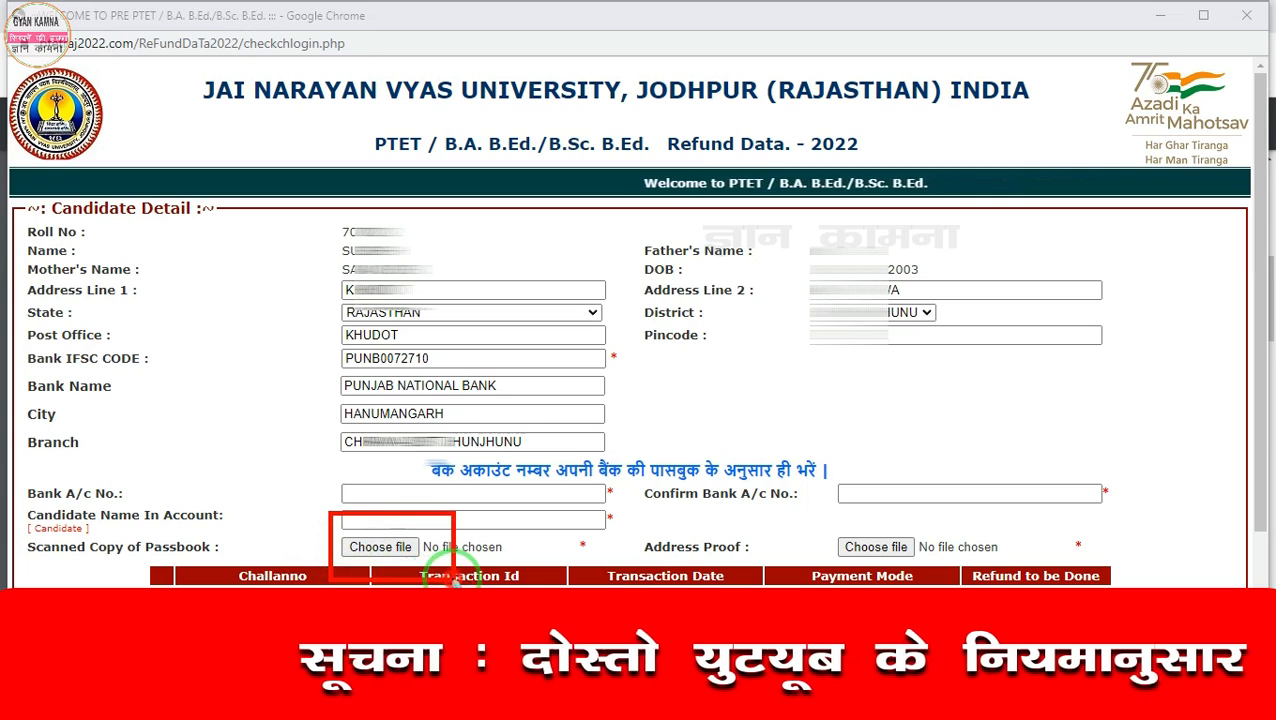
Attach the bank passbook image as Scanned Copy of Passbook and the Aadhaar image as Address Proof
left_click(380, 547)
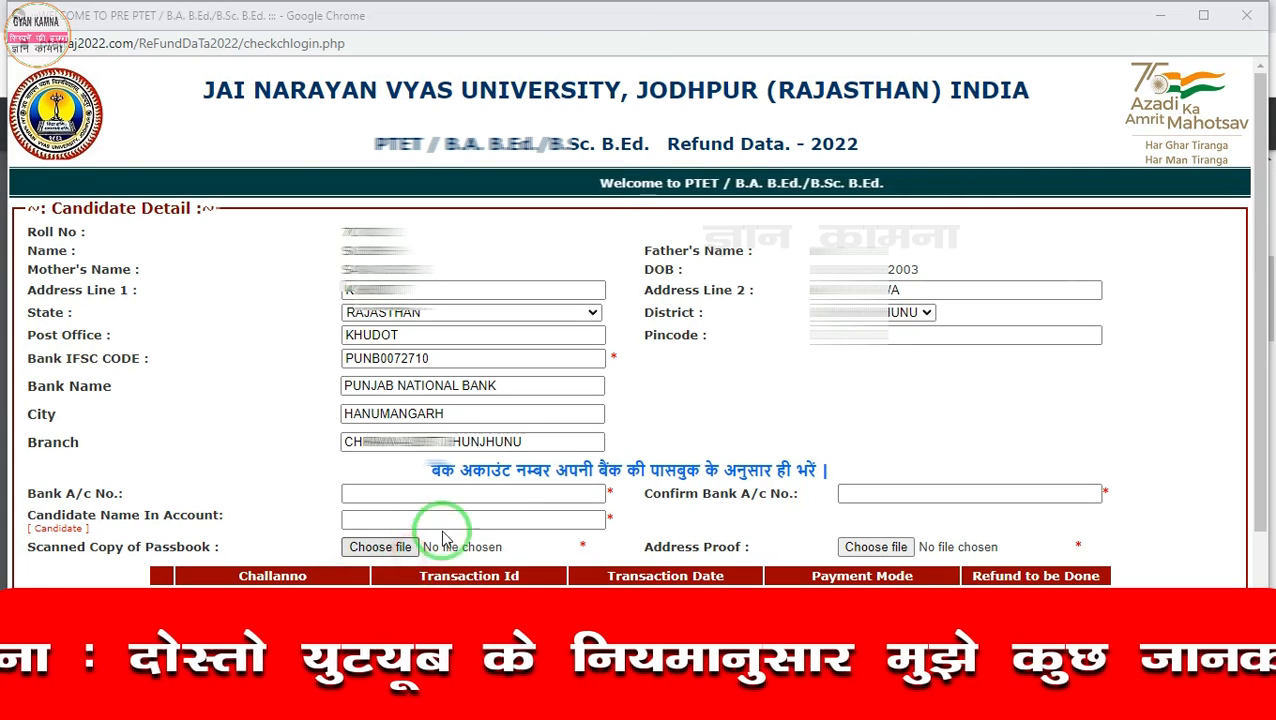
left_click(558, 182)
double_click(558, 182)
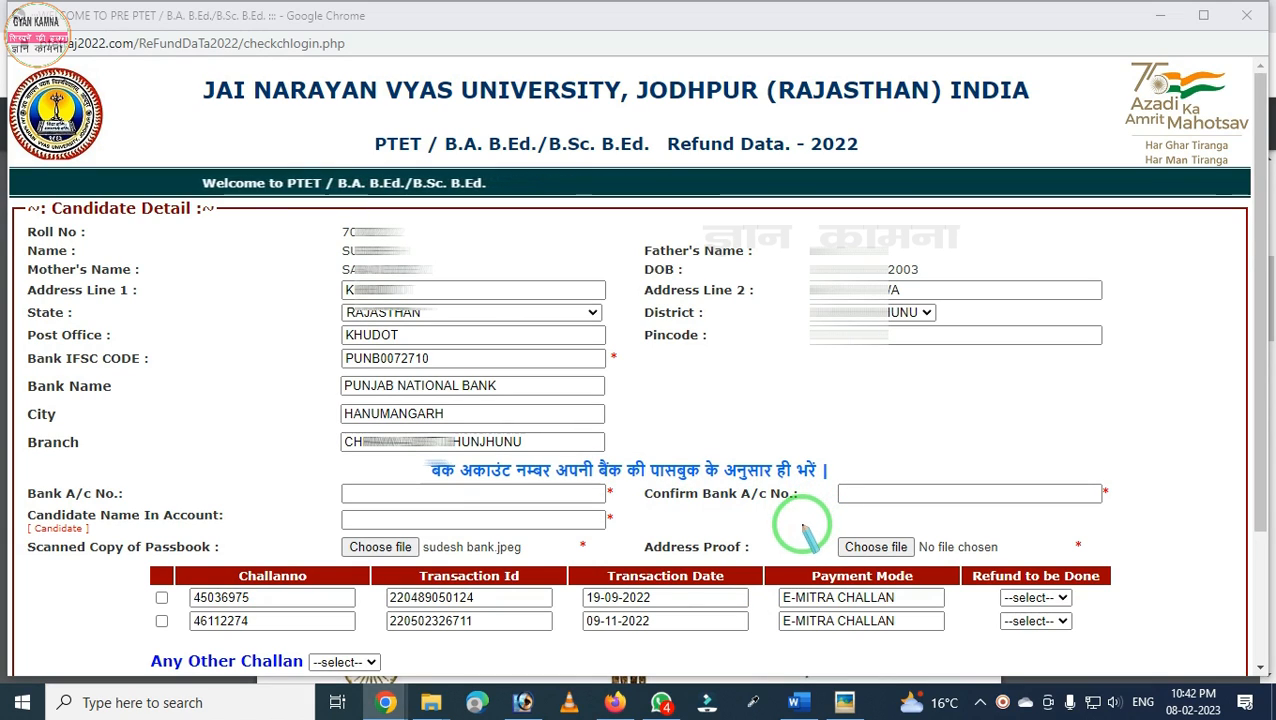
left_click(864, 545)
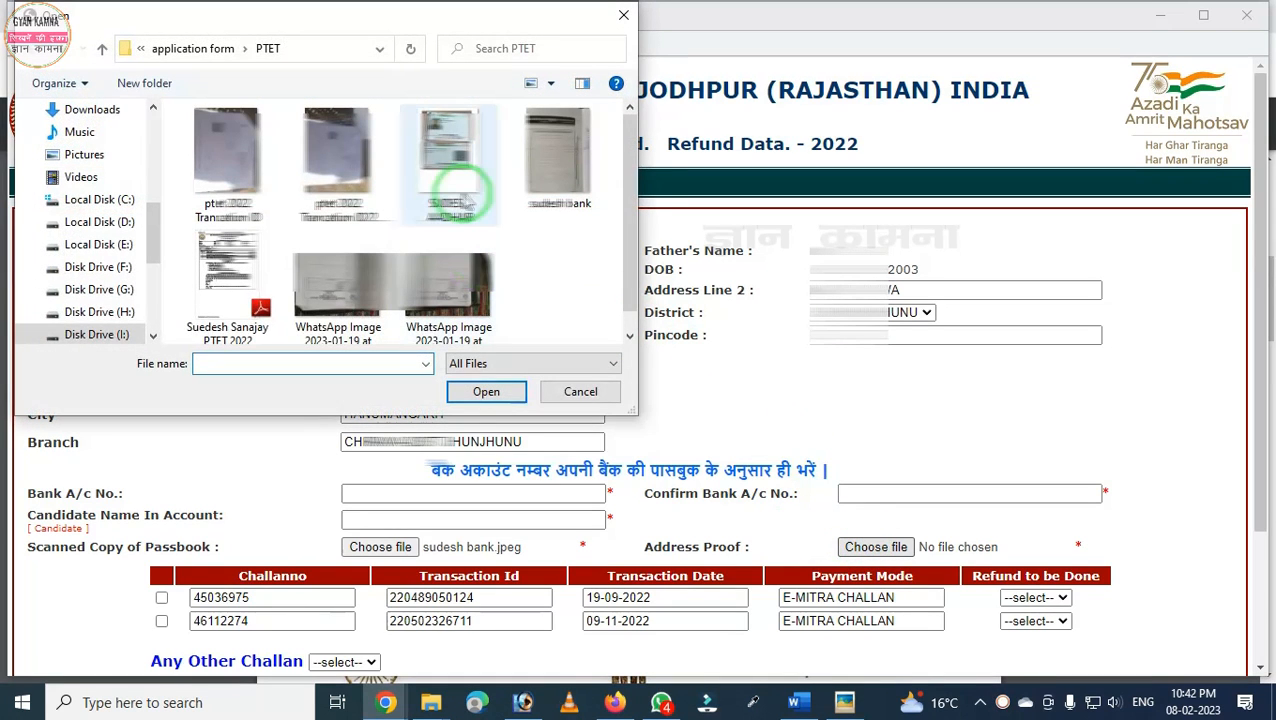
double_click(450, 165)
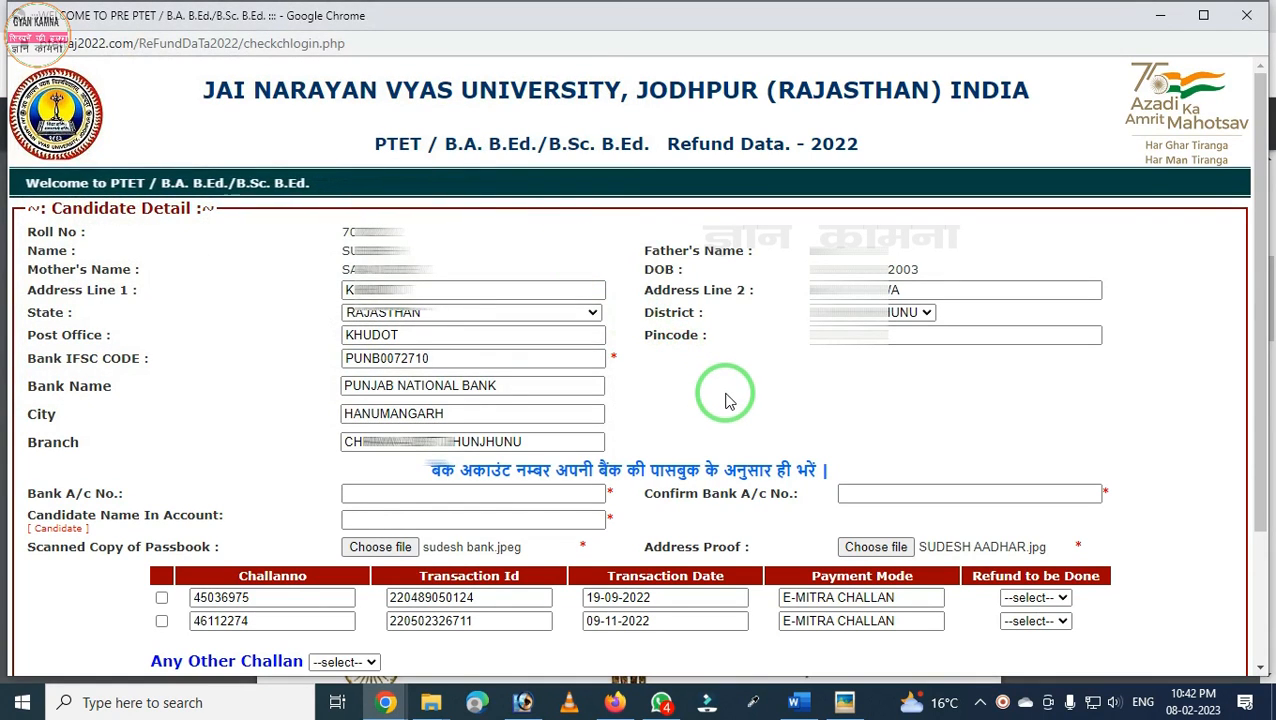
Tick both listed E-Mitra challans in the challan table to include them in the refund application
scroll(420, 495, "down", 1)
scroll(410, 492, "down", 1)
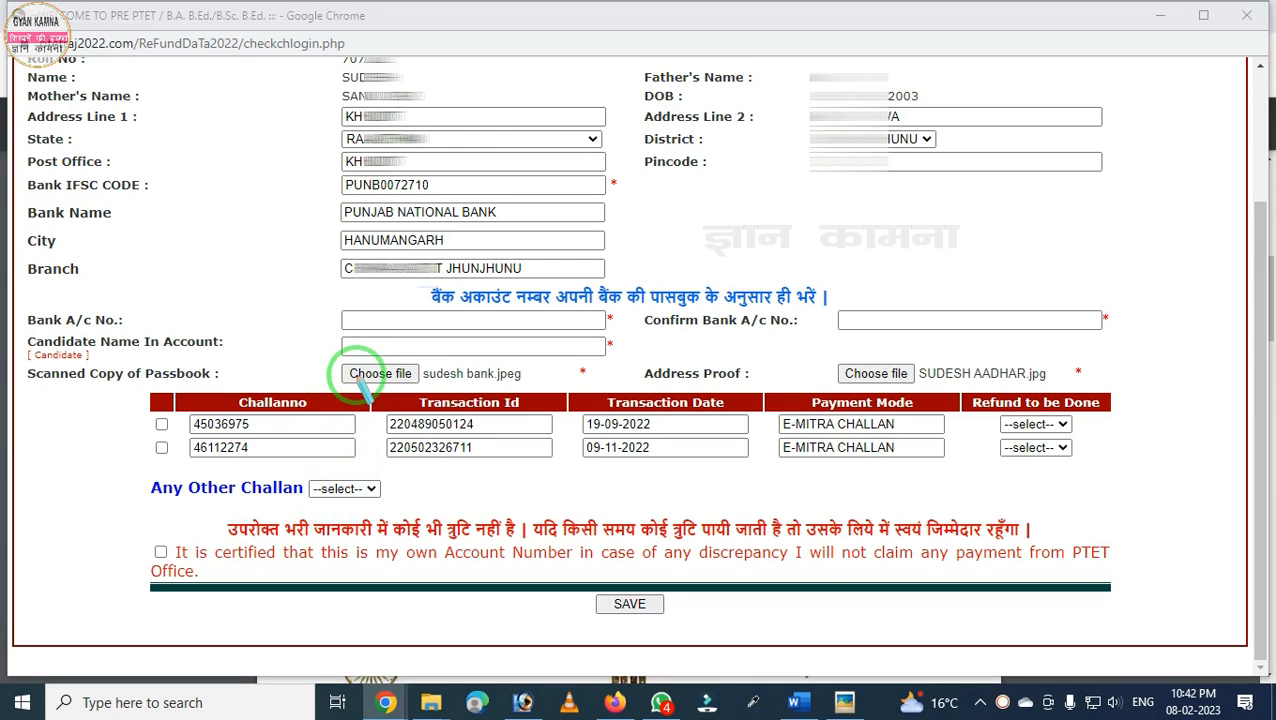
mouse_move(100, 363)
left_mouse_down()
mouse_move(606, 500)
mouse_move(1144, 501)
left_mouse_up()
right_click(846, 448)
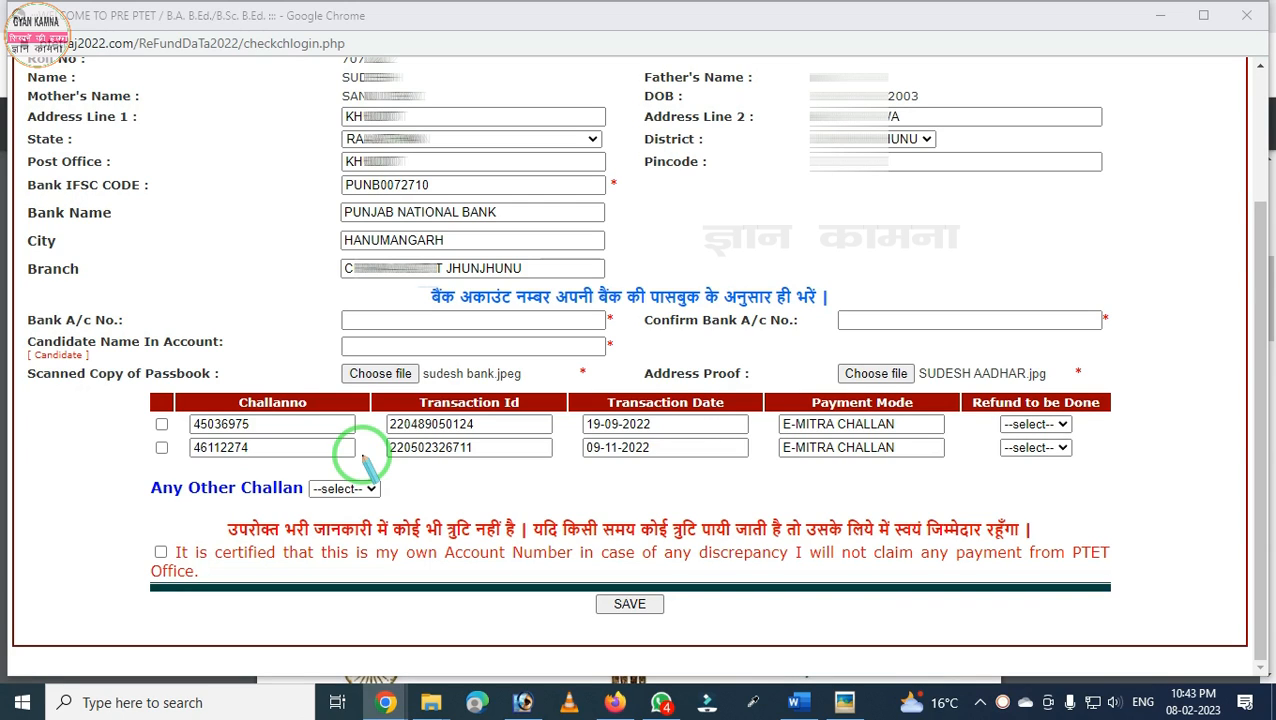
mouse_move(122, 380)
left_mouse_down()
mouse_move(527, 484)
mouse_move(926, 468)
left_mouse_up()
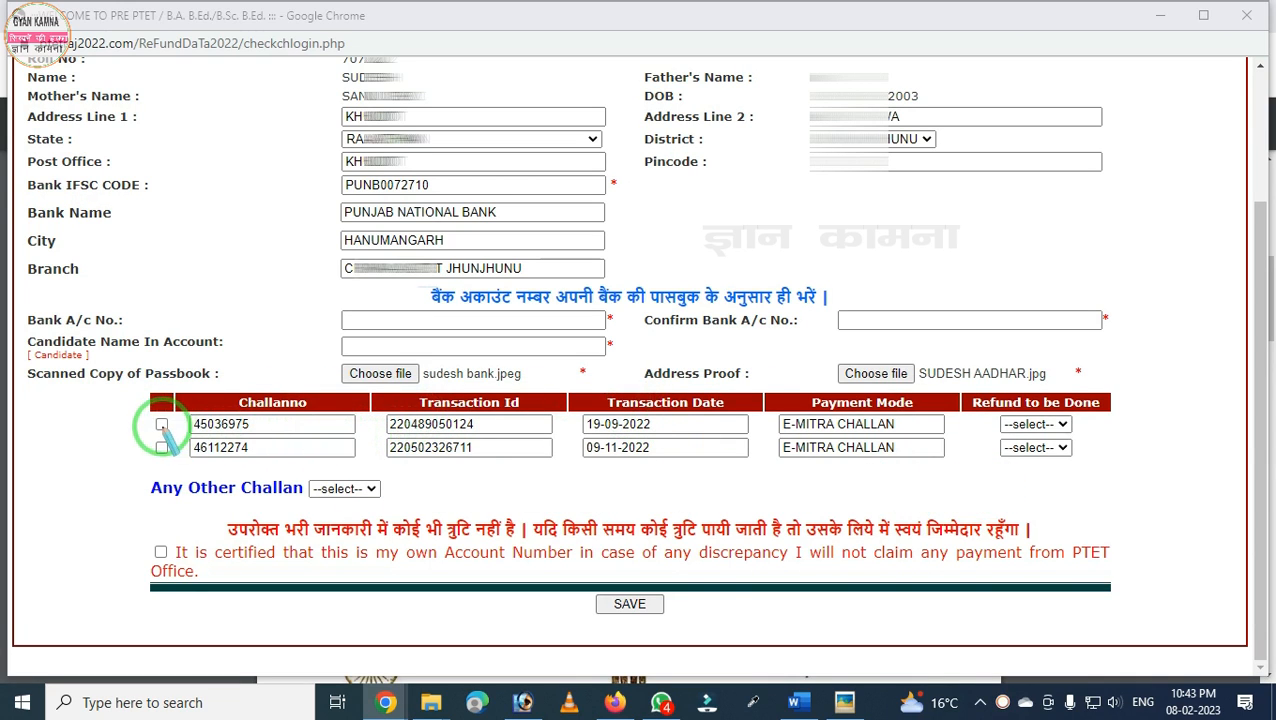
left_click_drag(124, 376, 130, 455)
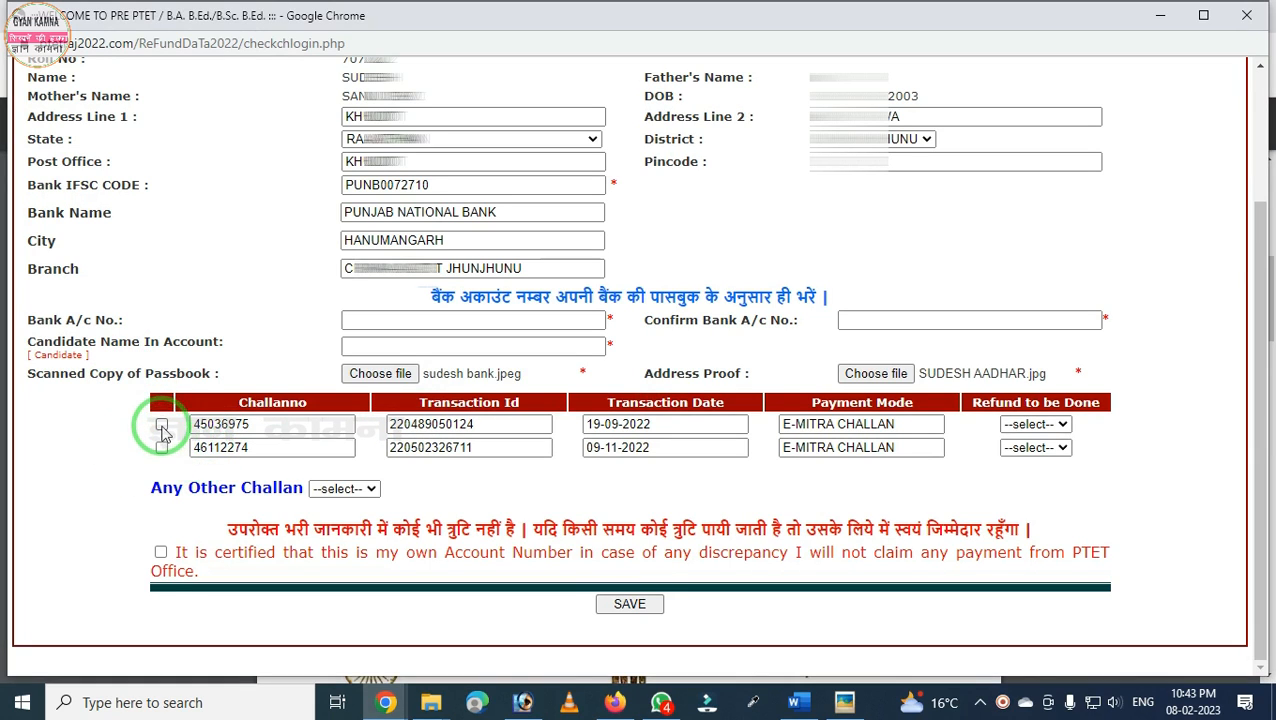
left_click(161, 425)
left_click(160, 448)
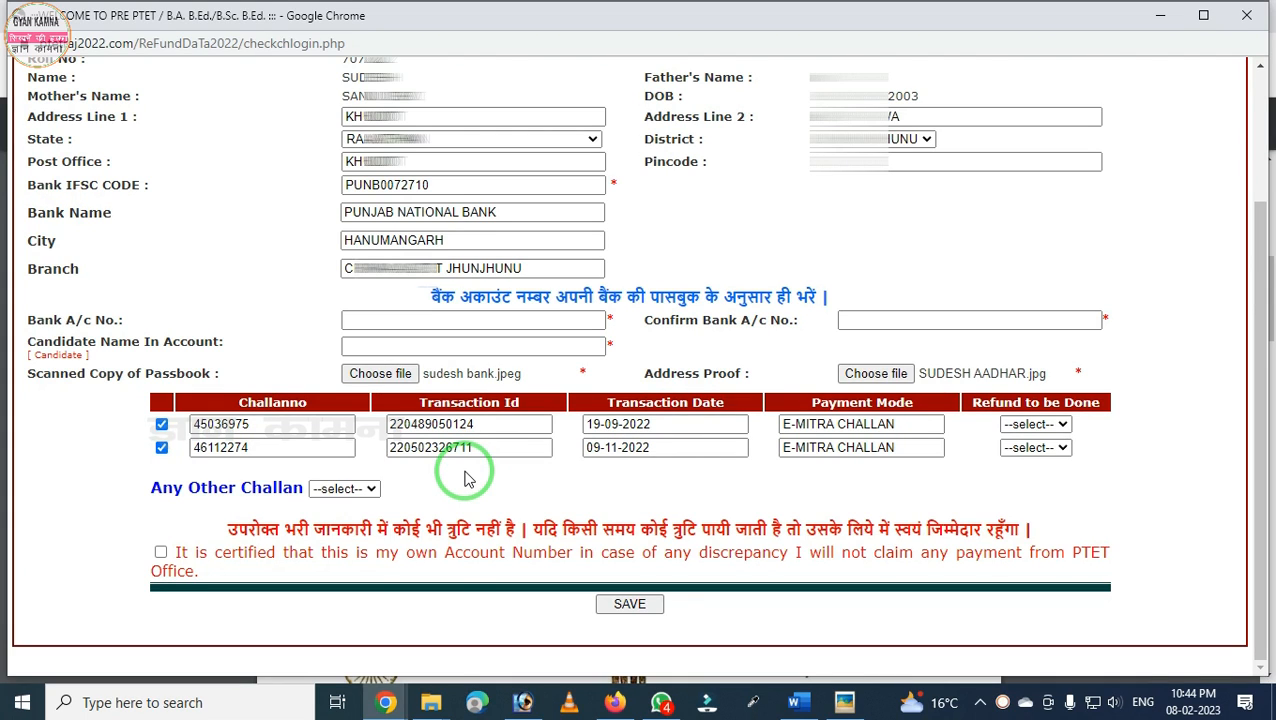
mouse_move(118, 370)
left_mouse_down()
mouse_move(427, 513)
mouse_move(662, 512)
left_mouse_up()
right_click(537, 488)
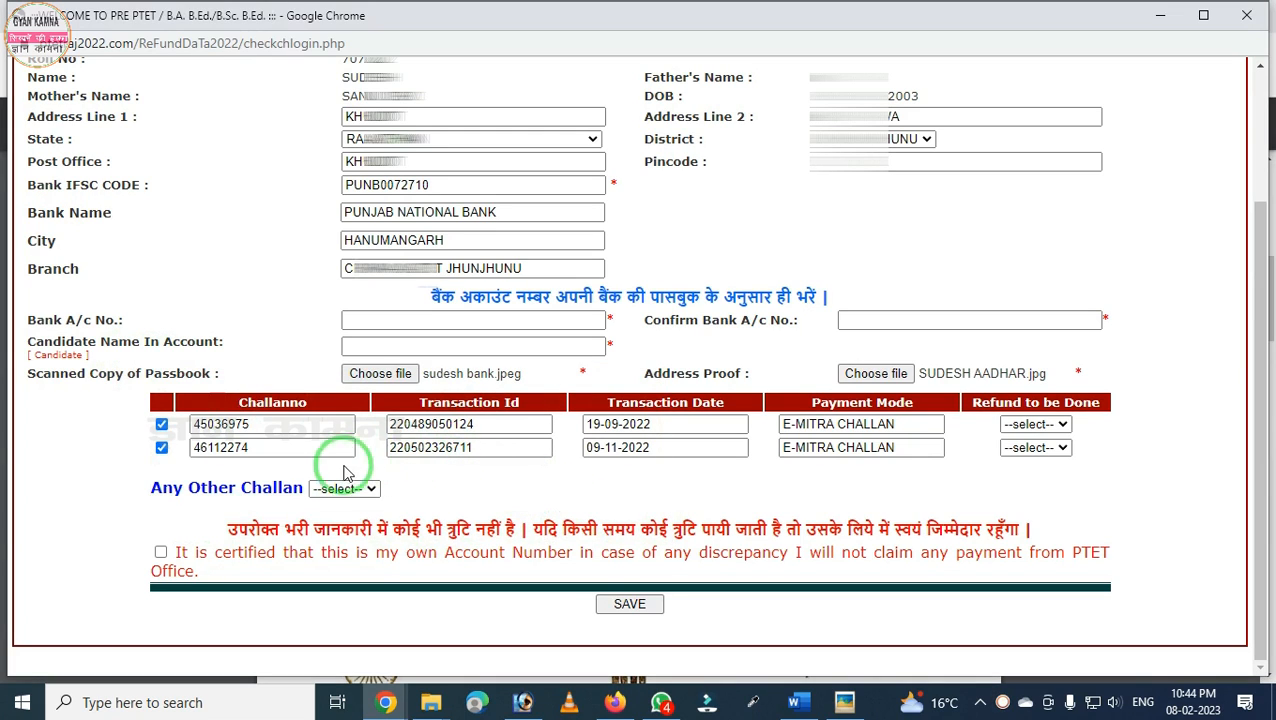
Set Any Other Challan to YES to look at the entry fields and payment slip upload for an additional challan
mouse_move(124, 450)
left_mouse_down()
mouse_move(140, 472)
mouse_move(313, 529)
mouse_move(425, 528)
left_mouse_up()
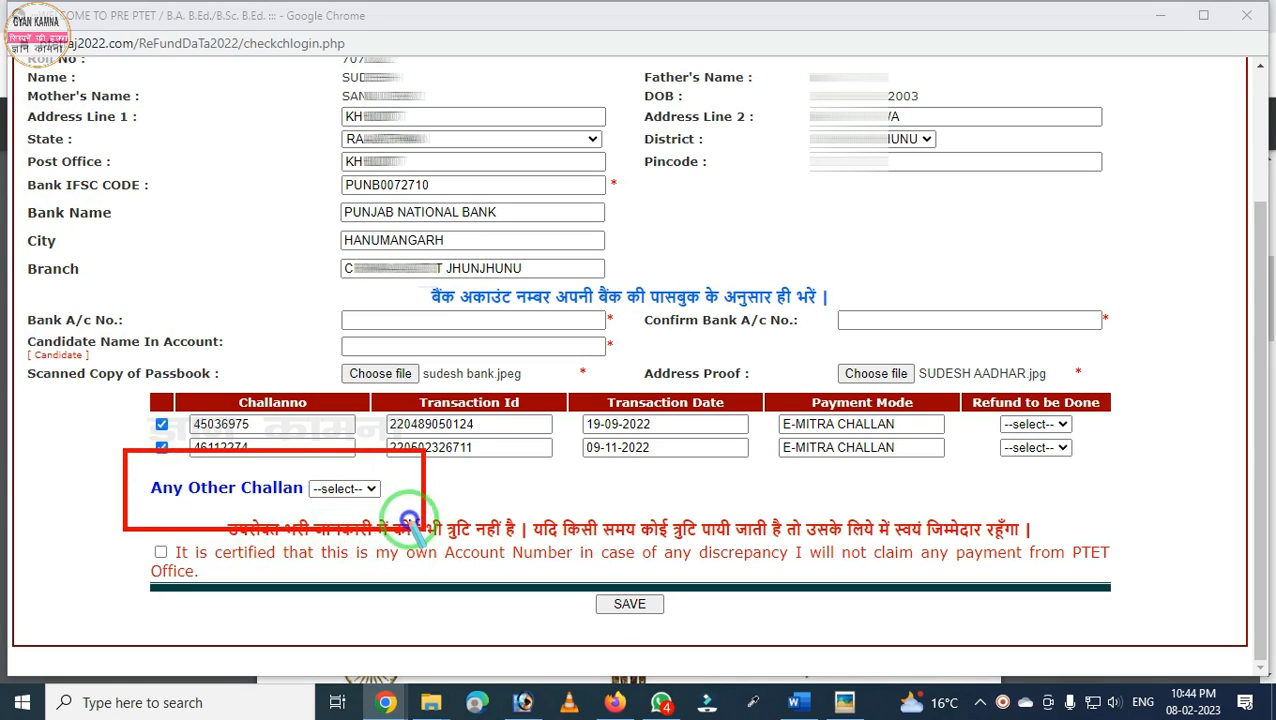
right_click(421, 518)
left_click(357, 490)
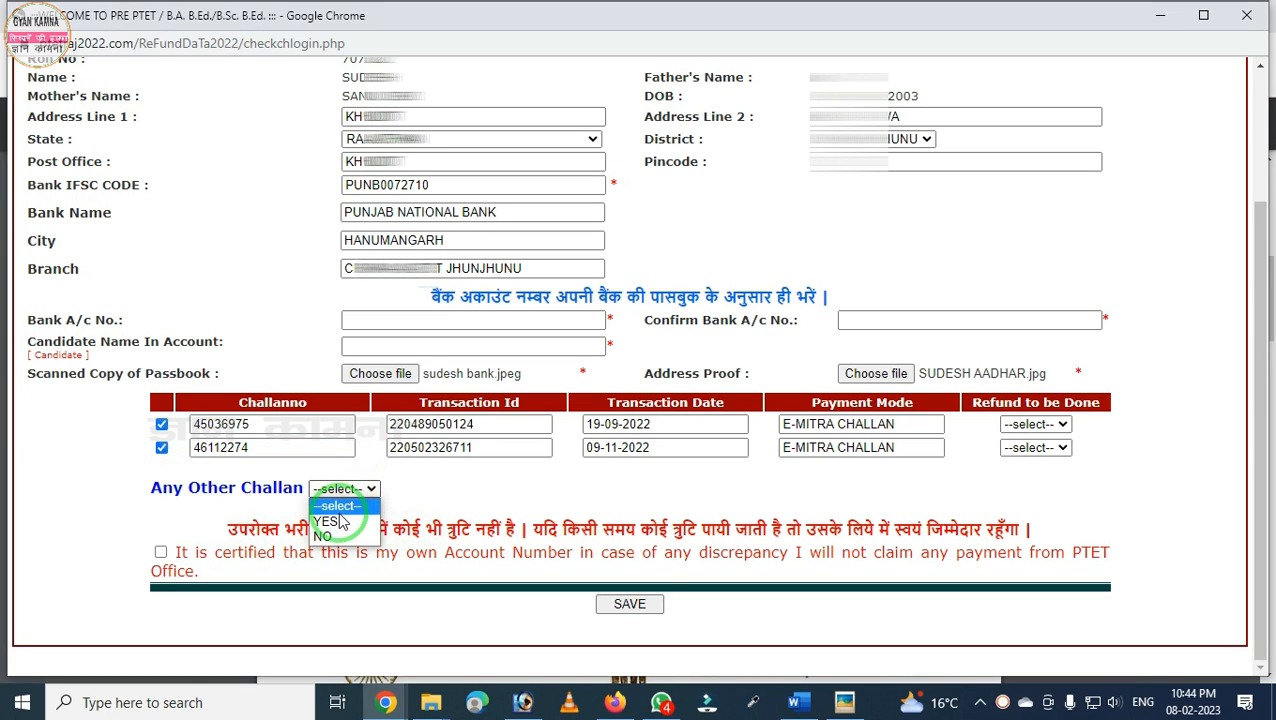
left_click(335, 524)
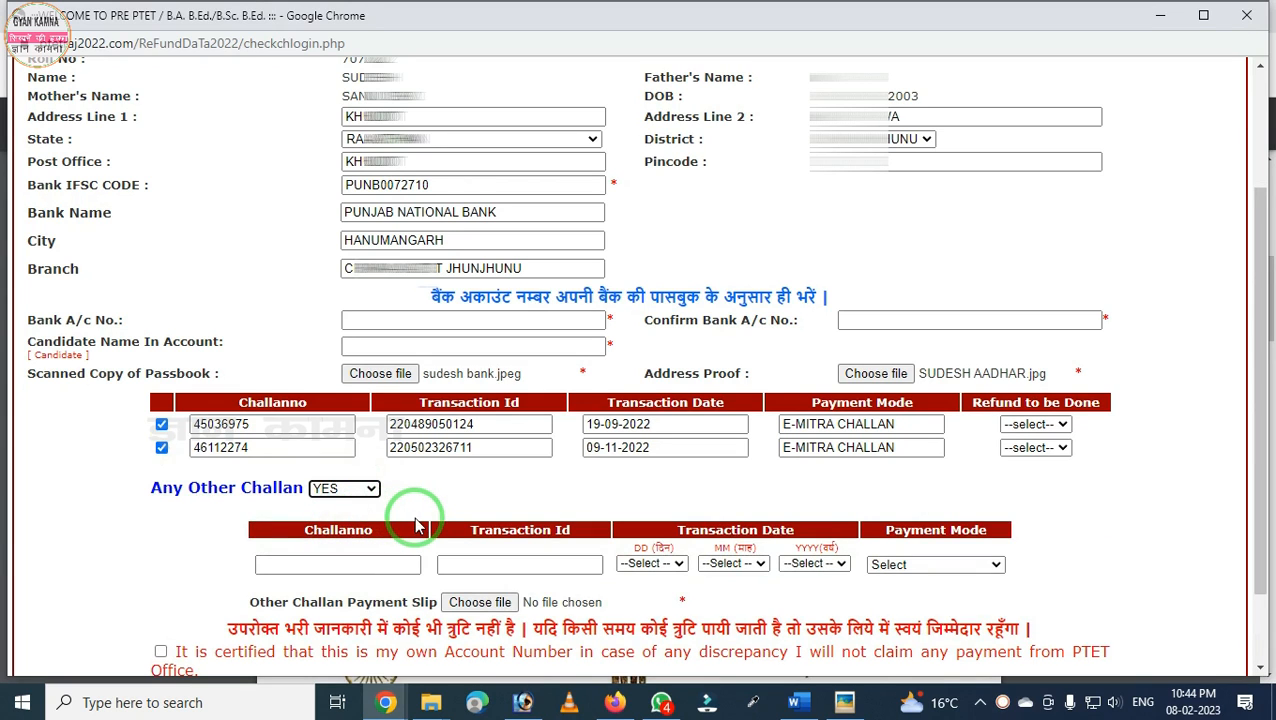
mouse_move(237, 527)
left_mouse_down()
mouse_move(245, 605)
mouse_move(965, 594)
mouse_move(950, 592)
left_mouse_up()
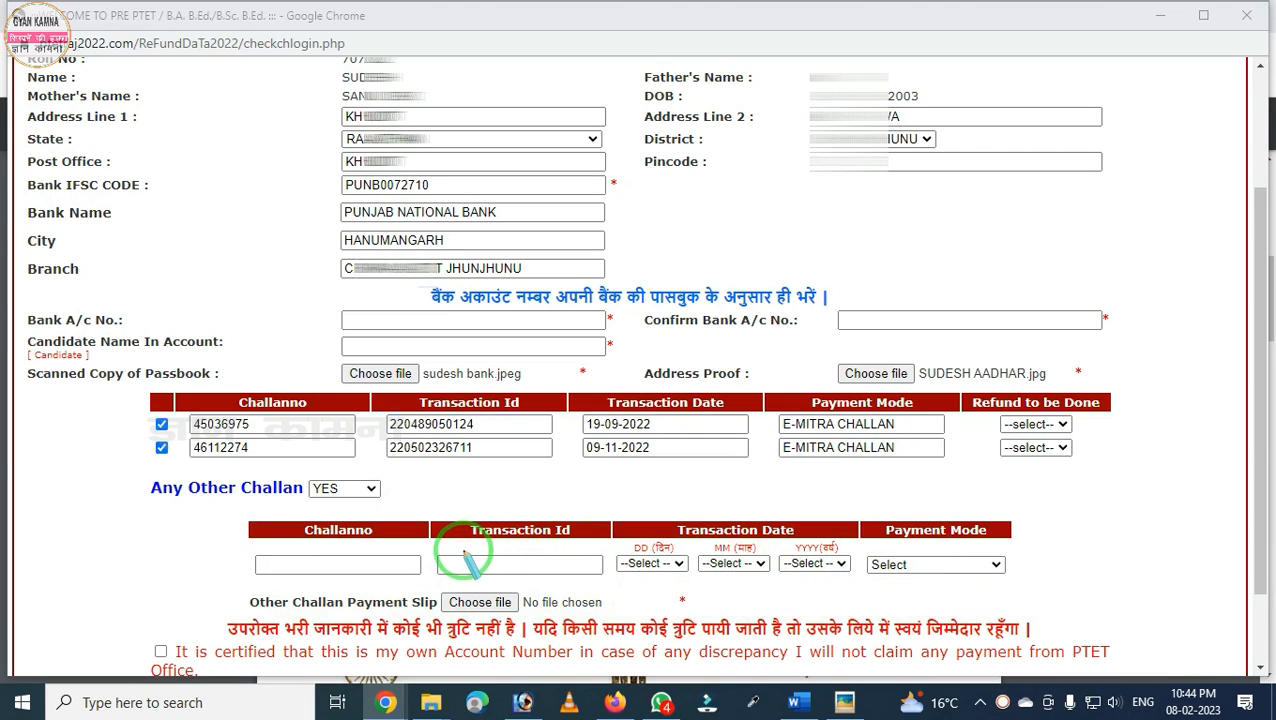
mouse_move(420, 557)
left_mouse_down()
mouse_move(570, 648)
mouse_move(627, 658)
left_mouse_up()
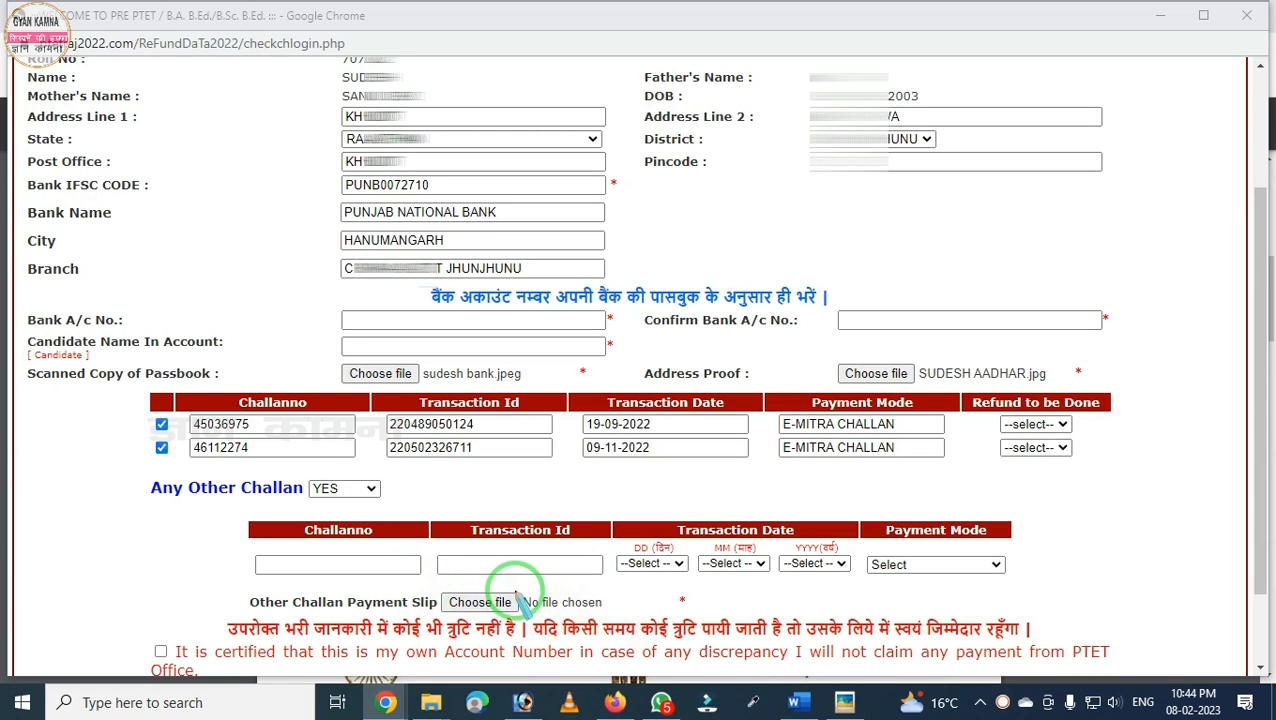
Set Any Other Challan to NO and Refund to be Done to YES for both listed challans
left_click(370, 488)
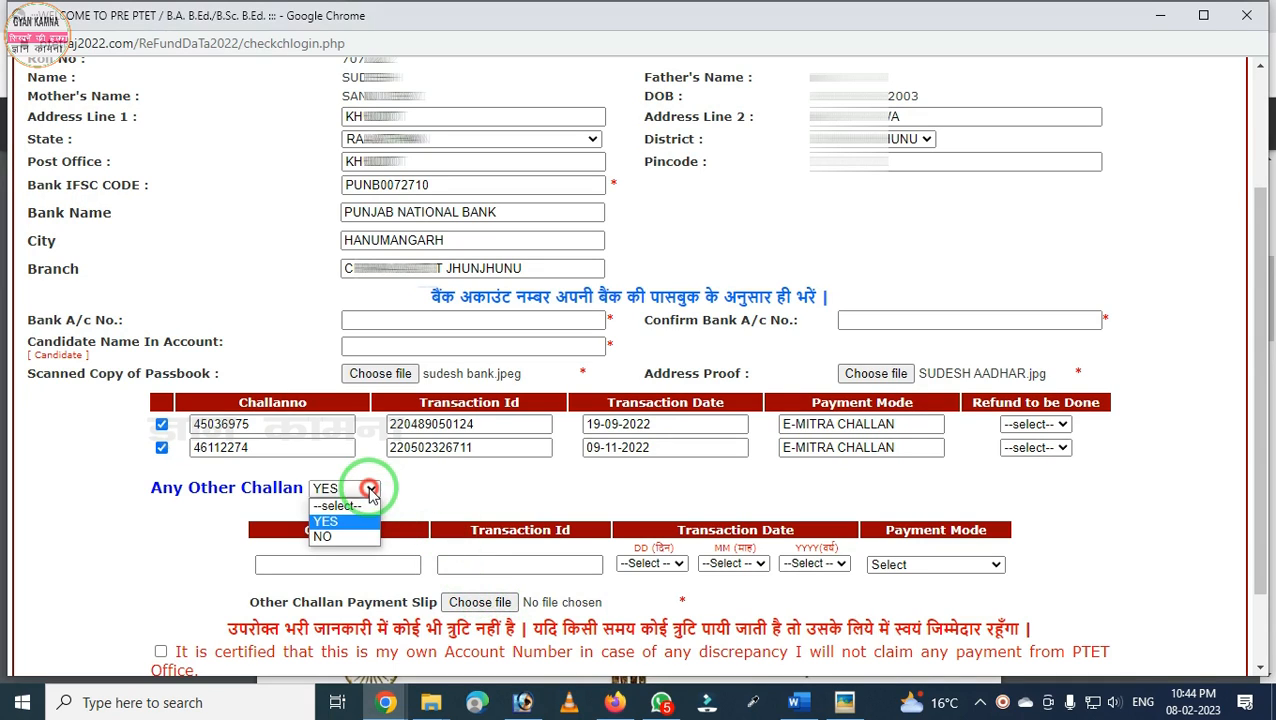
left_click(325, 540)
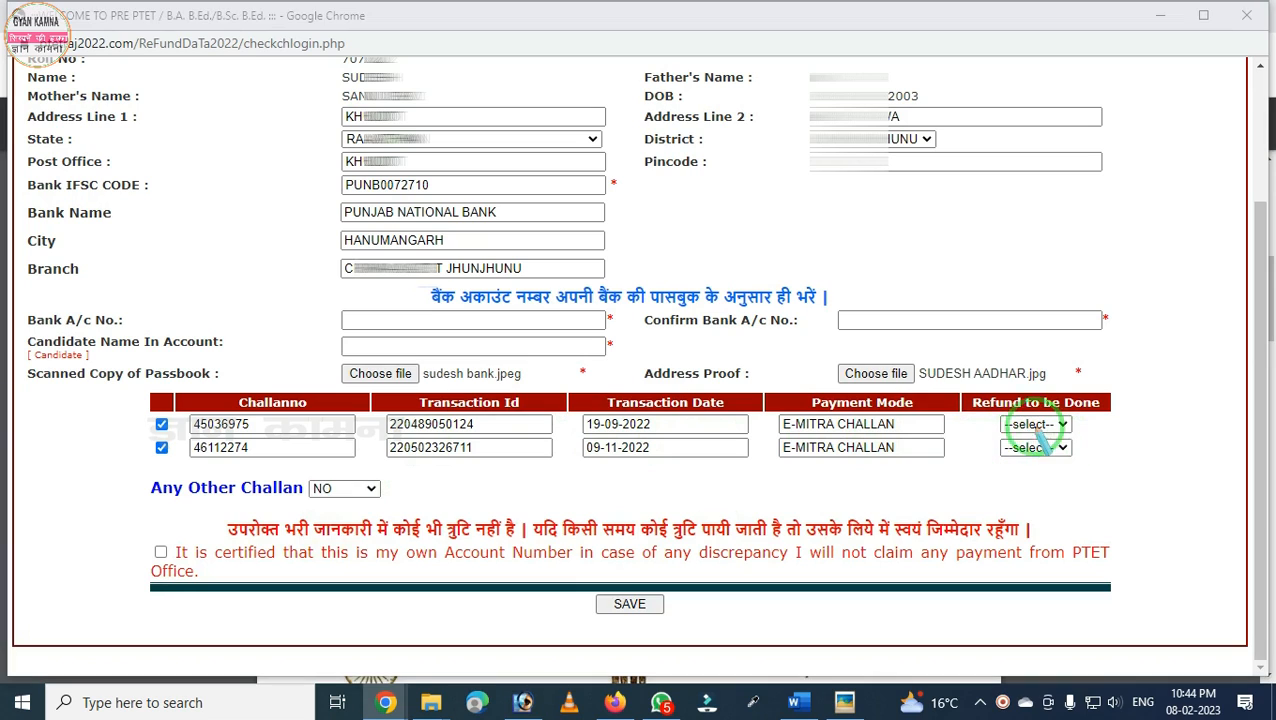
mouse_move(946, 362)
left_mouse_down()
mouse_move(988, 440)
mouse_move(1158, 480)
left_mouse_up()
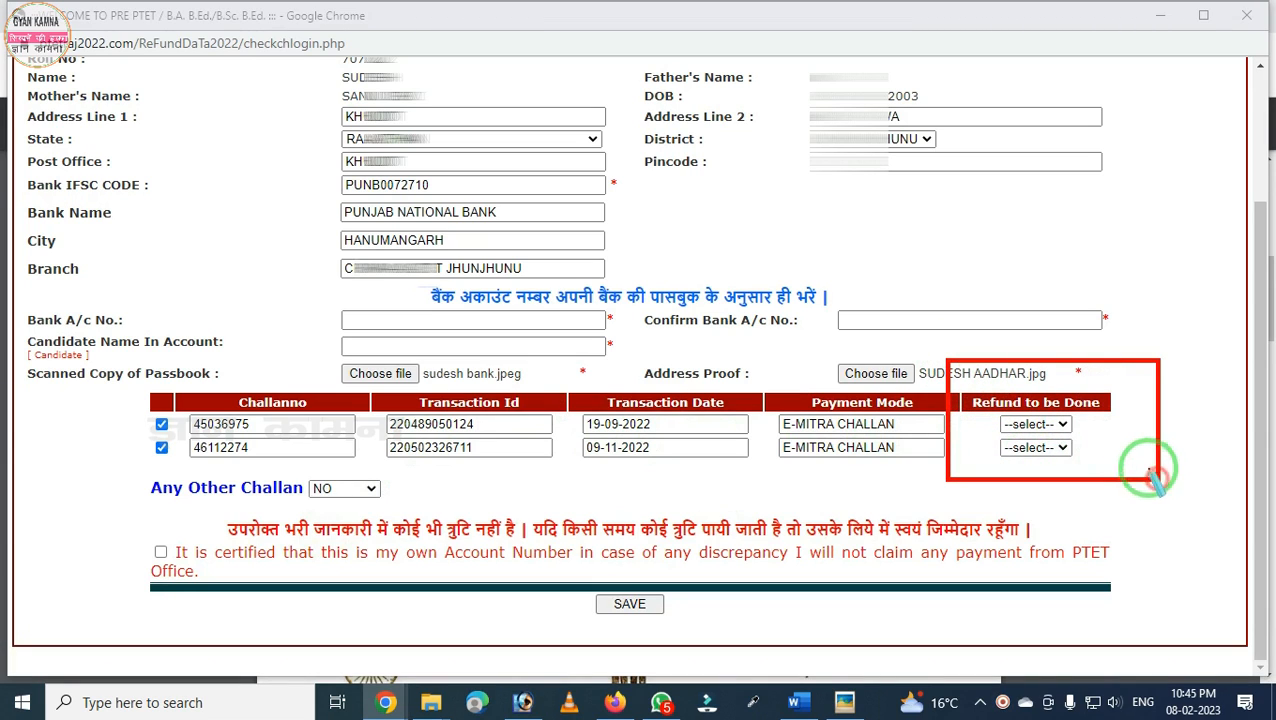
right_click(1060, 411)
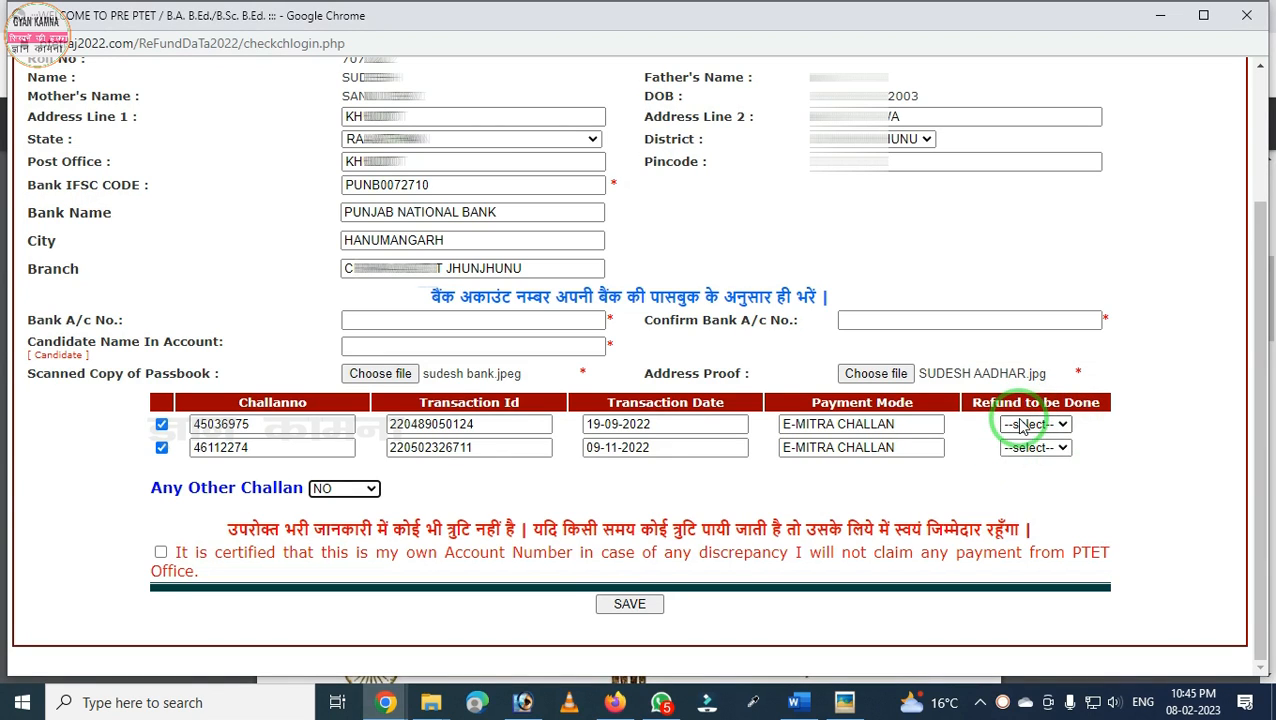
left_click(1025, 424)
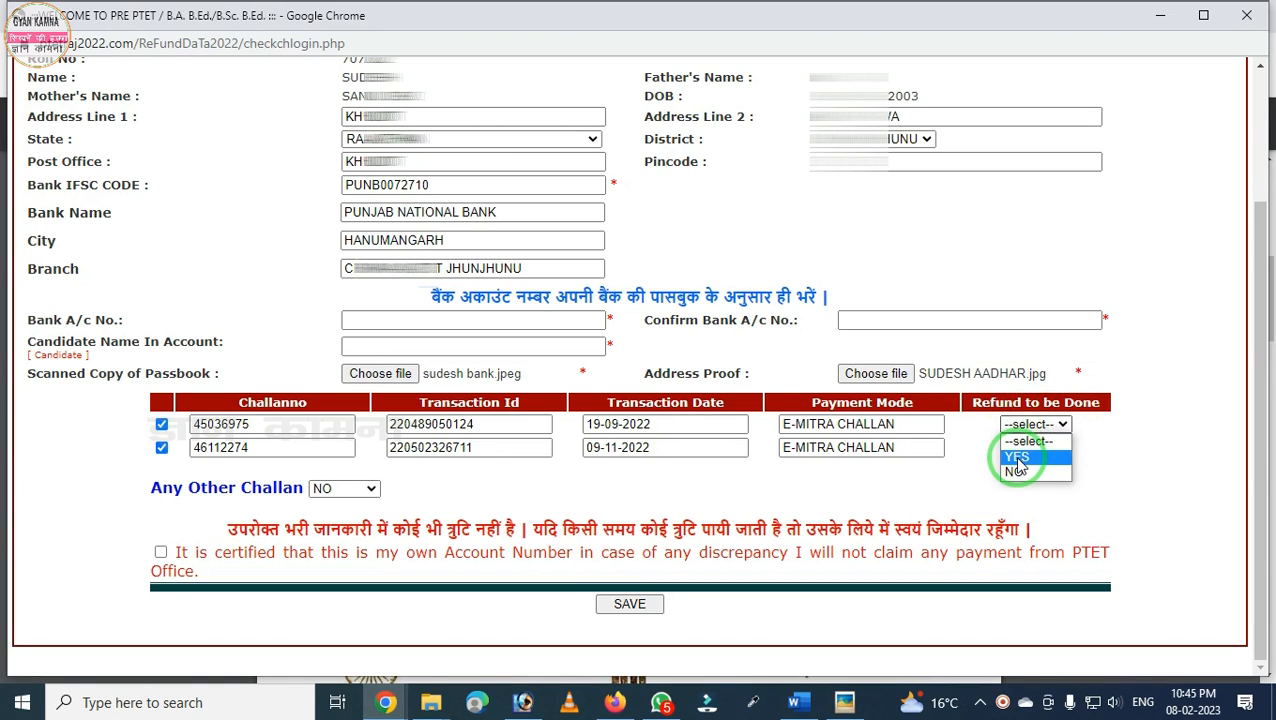
left_click(1018, 460)
left_click(1016, 447)
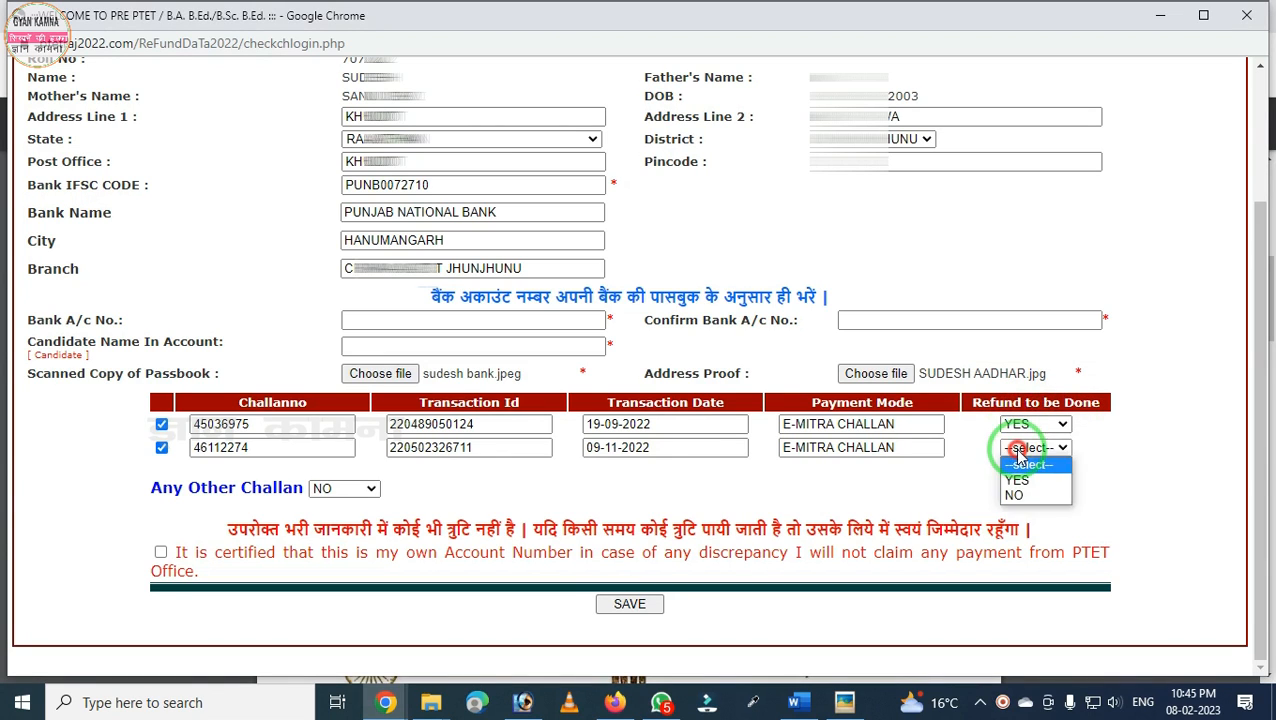
left_click(1016, 482)
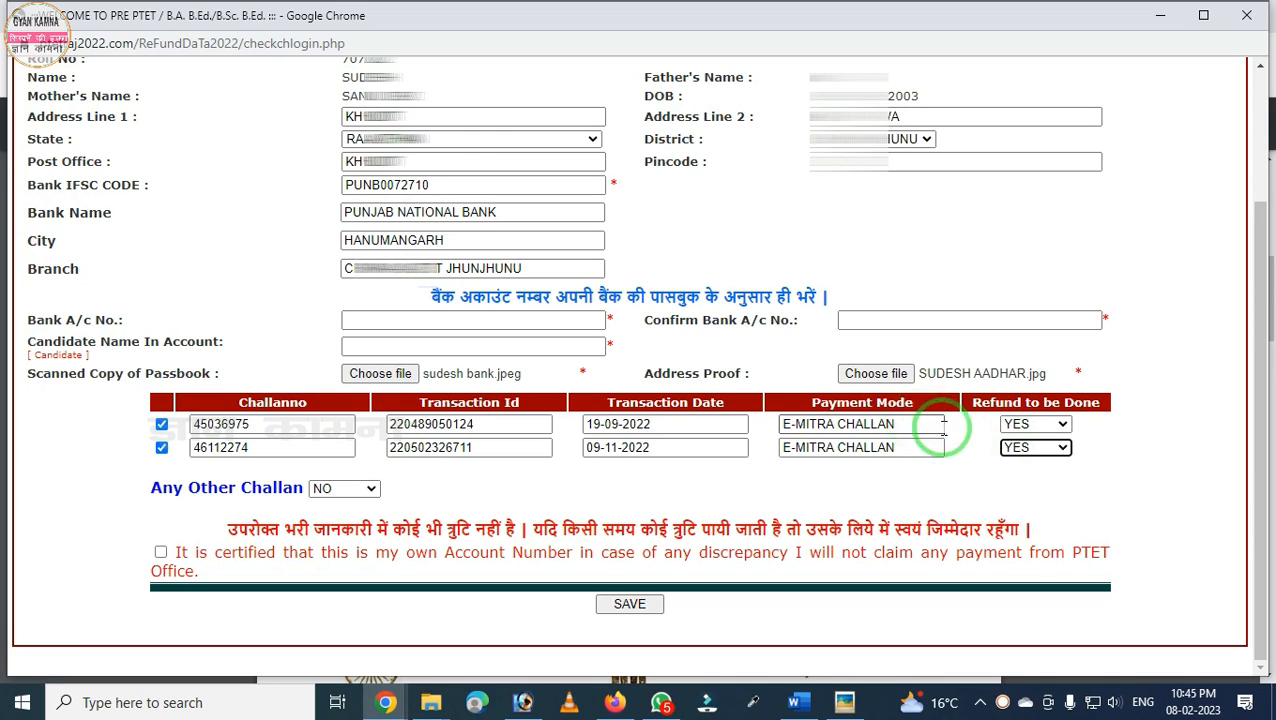
left_click(1016, 425)
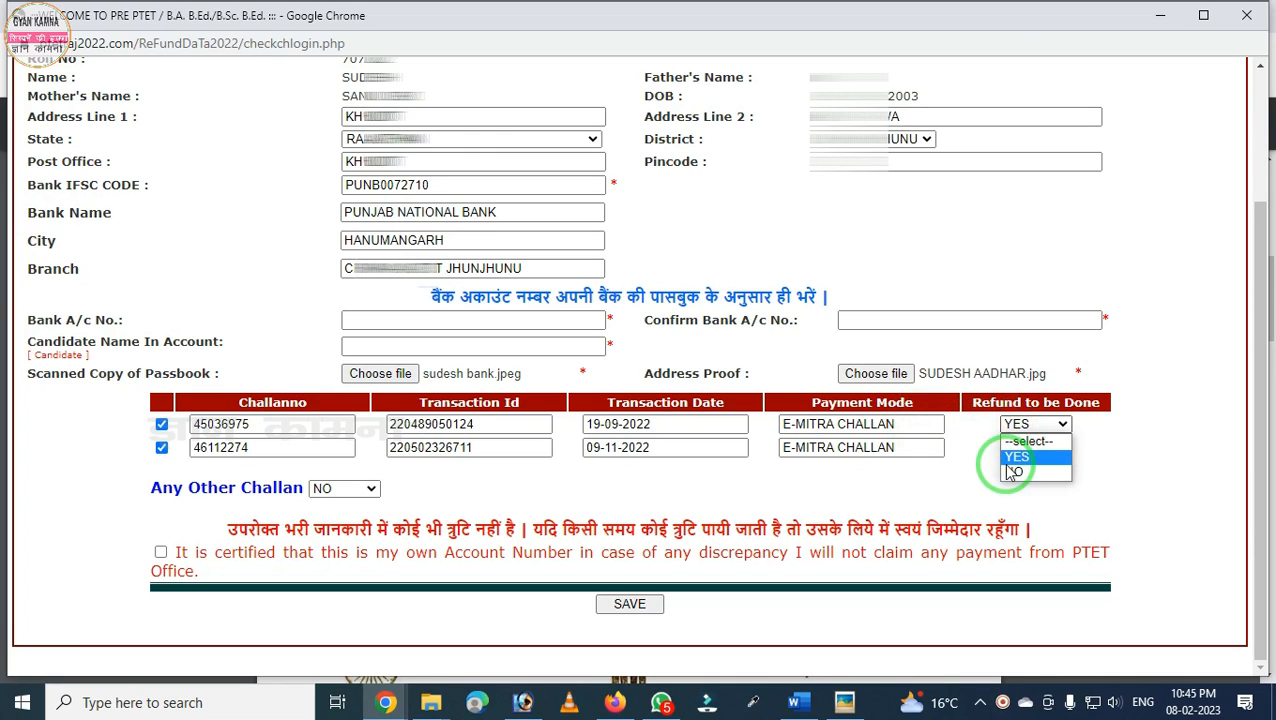
left_click(1008, 457)
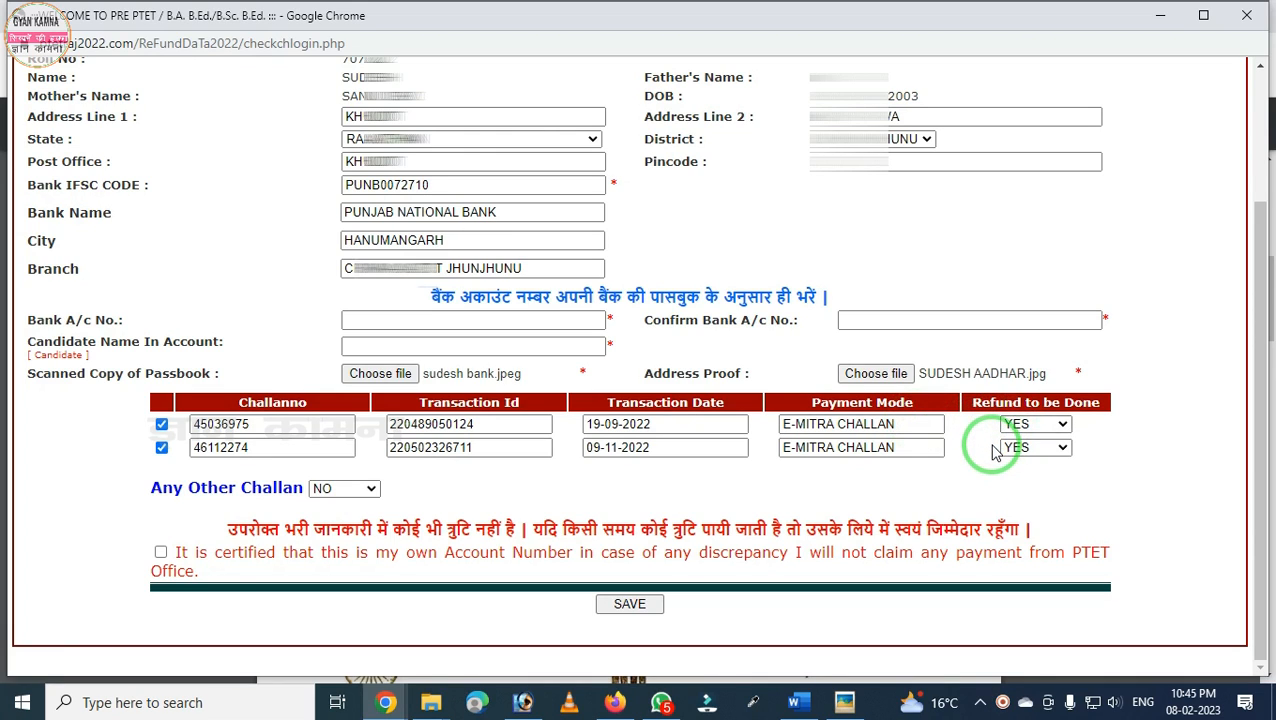
left_click(1030, 424)
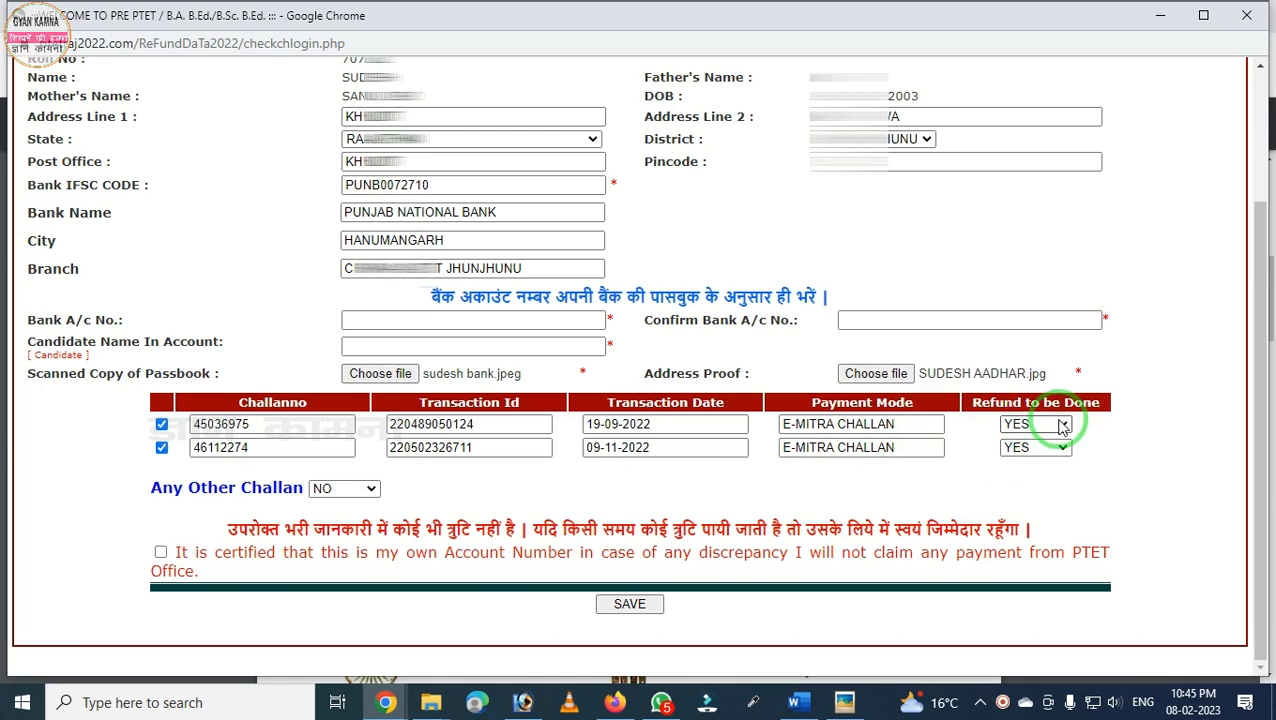
left_click(1050, 505)
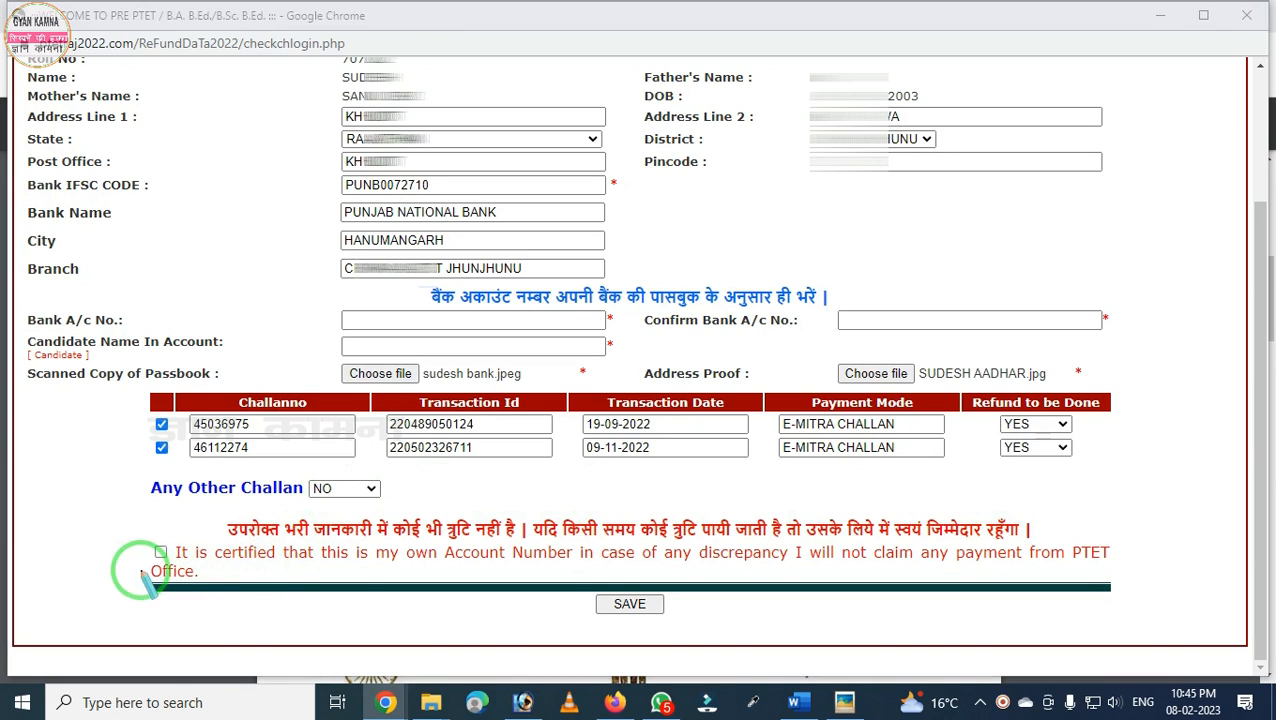
Tick the declaration certifying that the account number is the candidate's own
mouse_move(98, 502)
left_mouse_down()
mouse_move(137, 612)
mouse_move(196, 620)
left_mouse_up()
key("Escape")
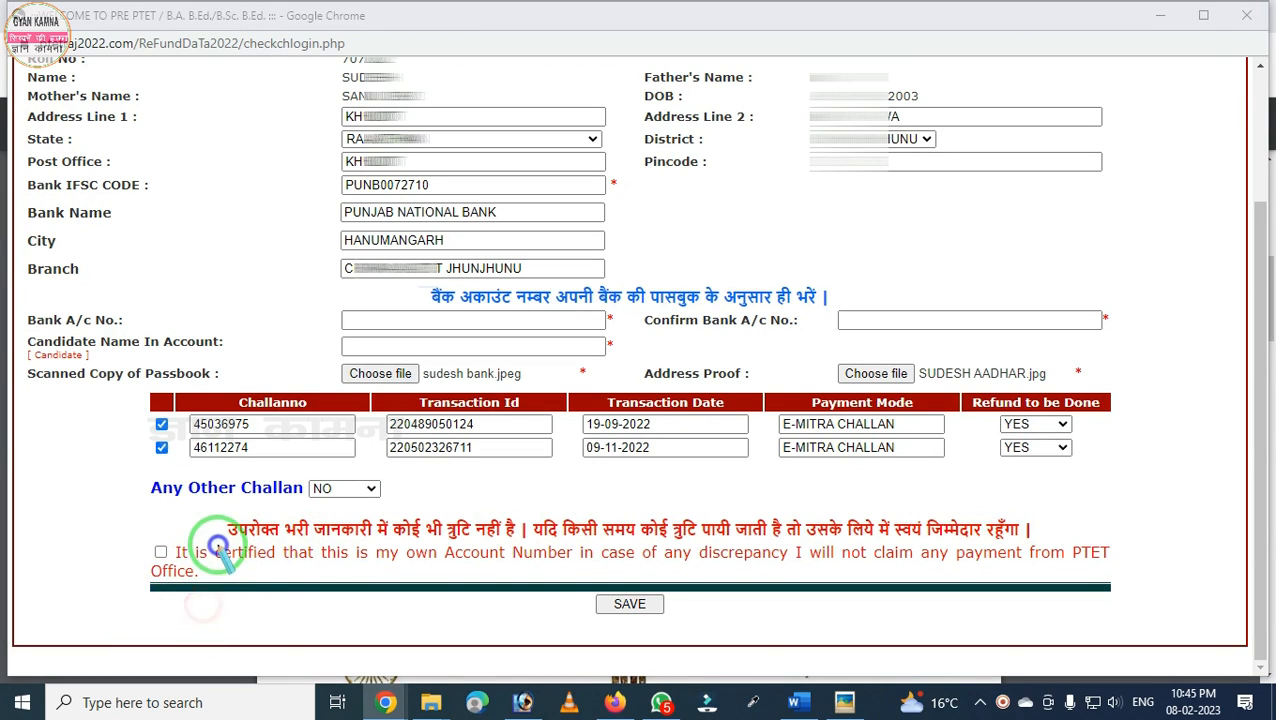
left_click(160, 553)
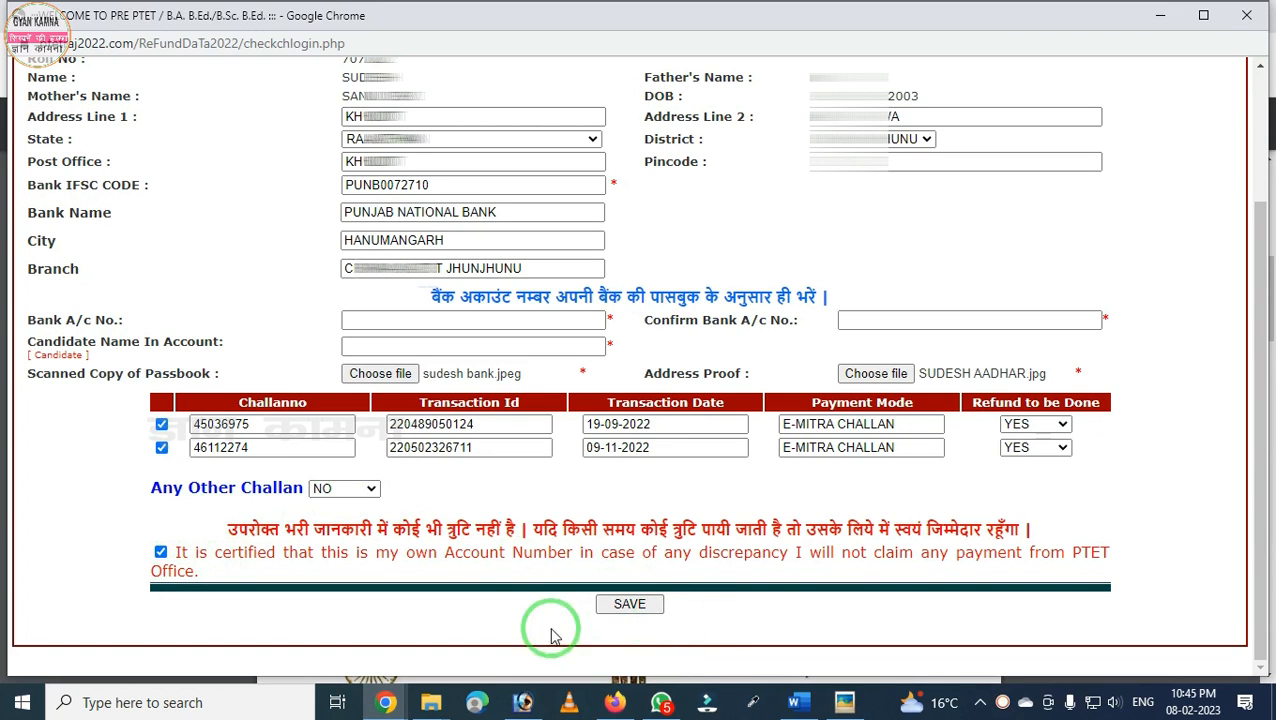
key("ctrl+2")
left_click_drag(510, 562, 755, 648)
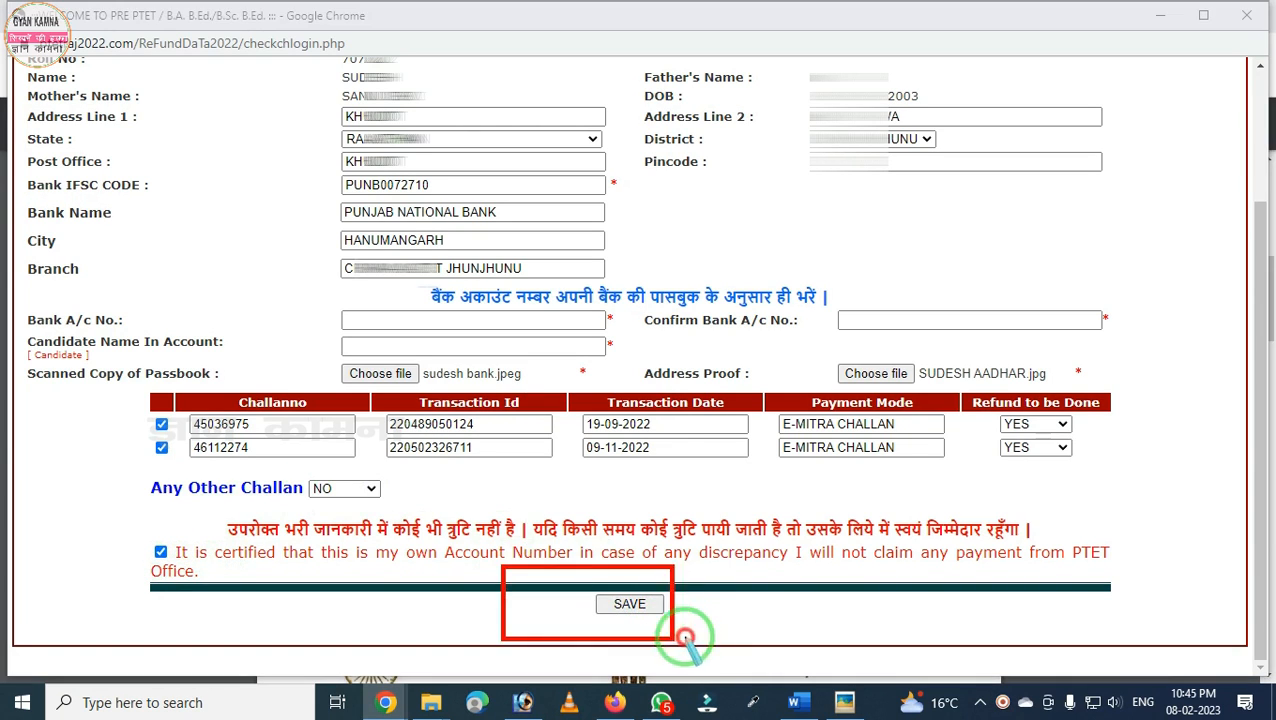
key("Escape")
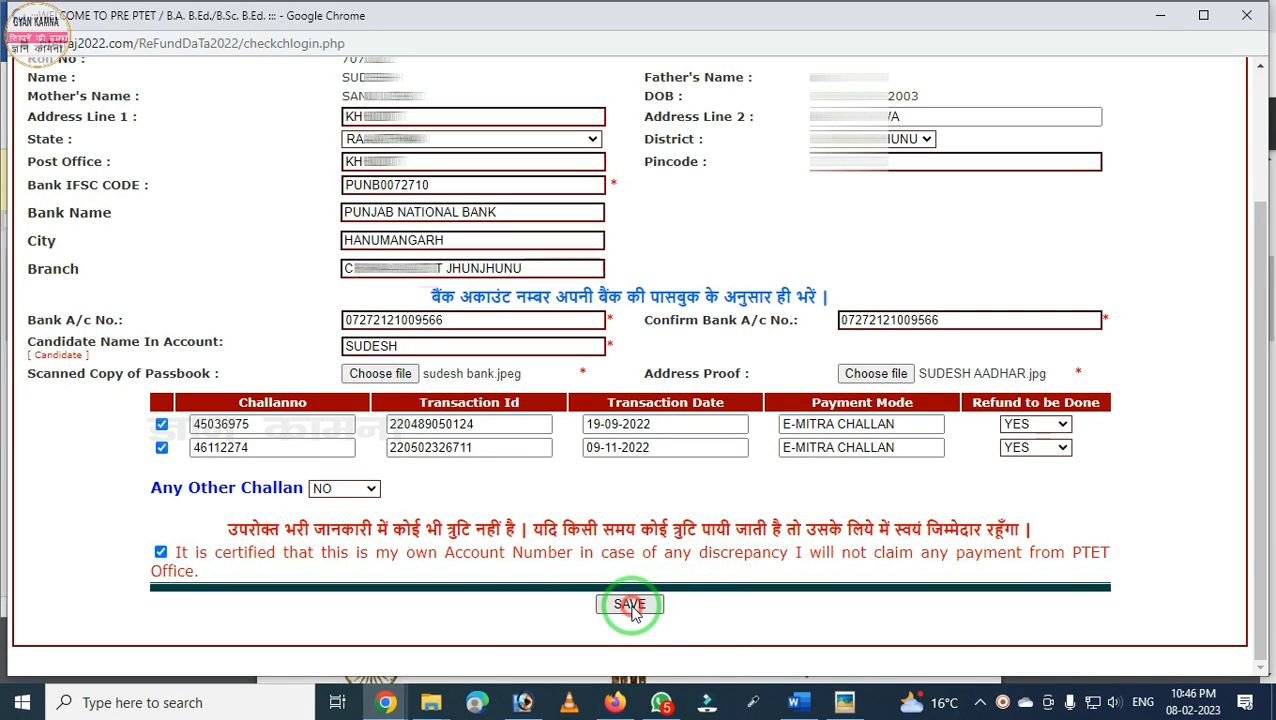
Save the completed refund form, acknowledge the confirmation and review the challan details and bank account note on the receipt
left_click(630, 604)
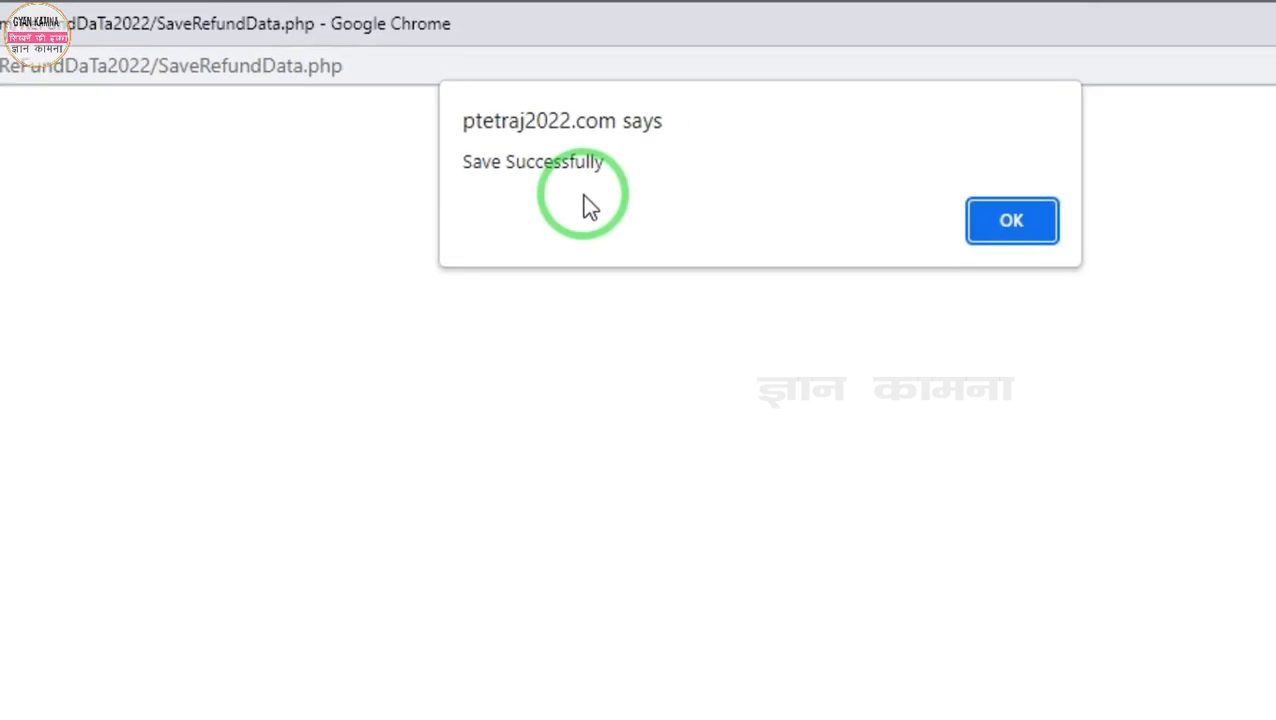
left_click(1058, 255)
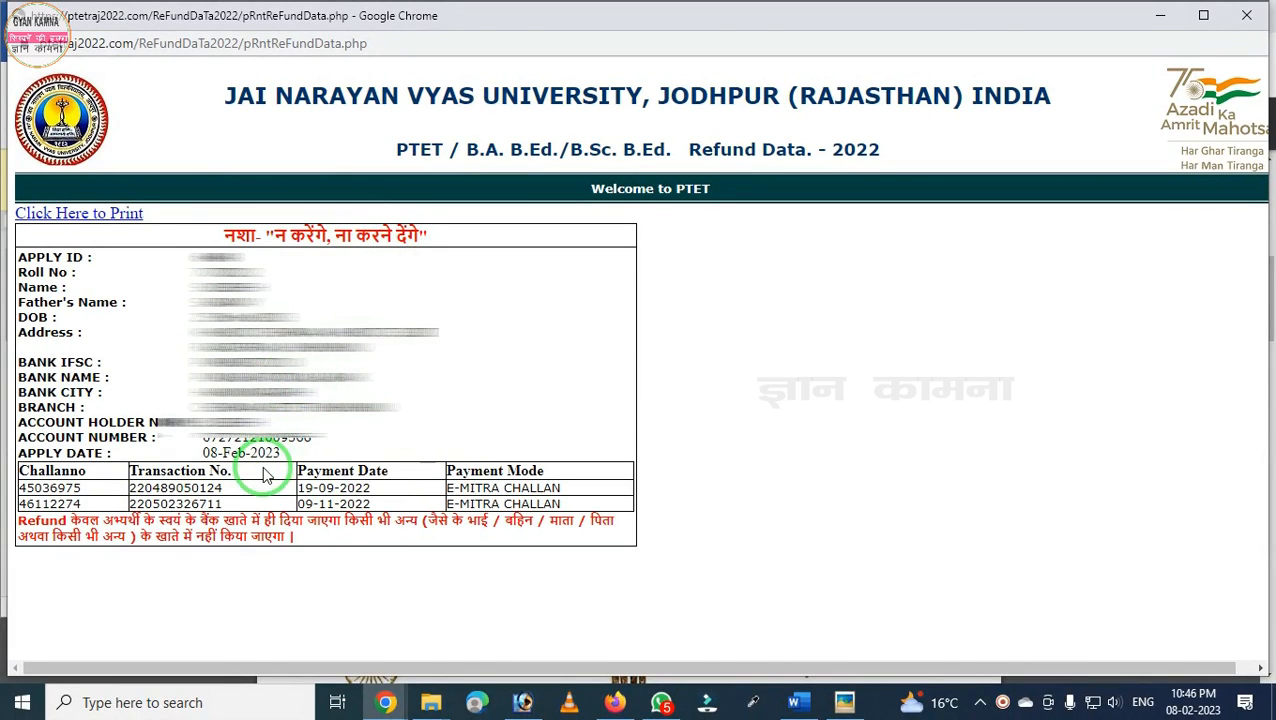
mouse_move(8, 440)
left_mouse_down()
mouse_move(413, 590)
mouse_move(627, 601)
left_mouse_up()
left_click(455, 527)
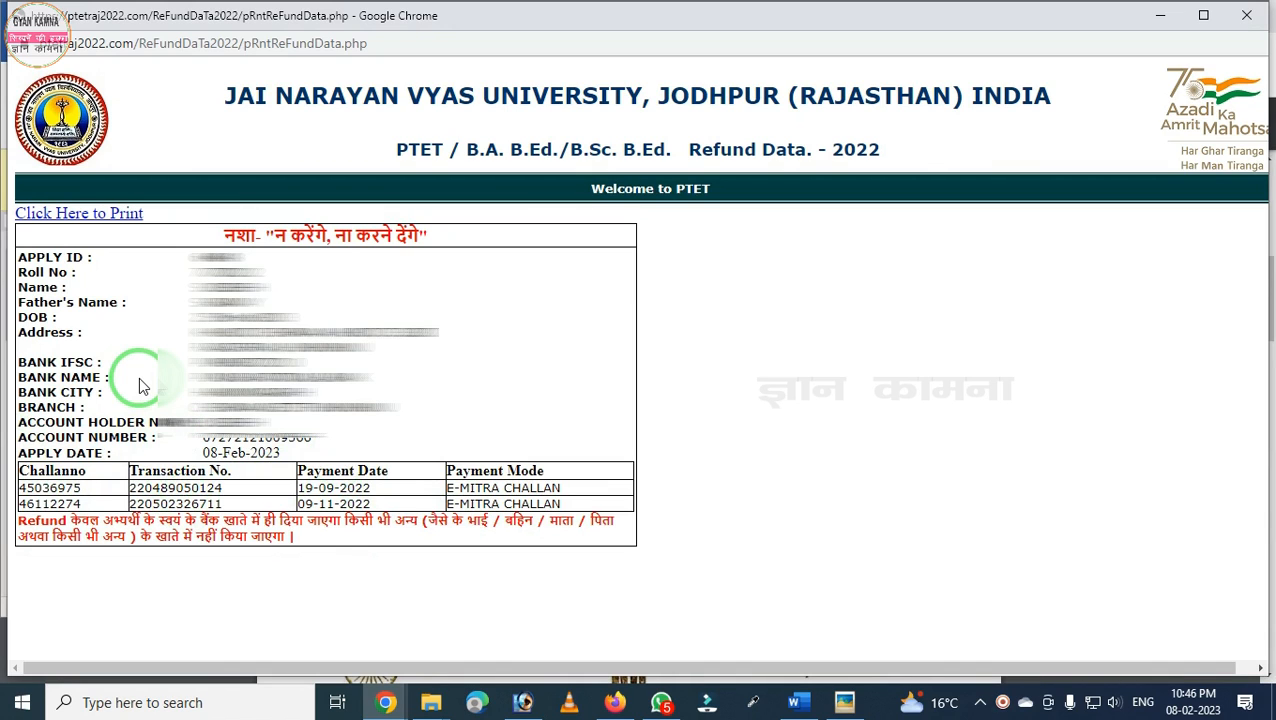
Save the refund application receipt as a PDF in the Downloads folder and close the receipt window
left_click(87, 217)
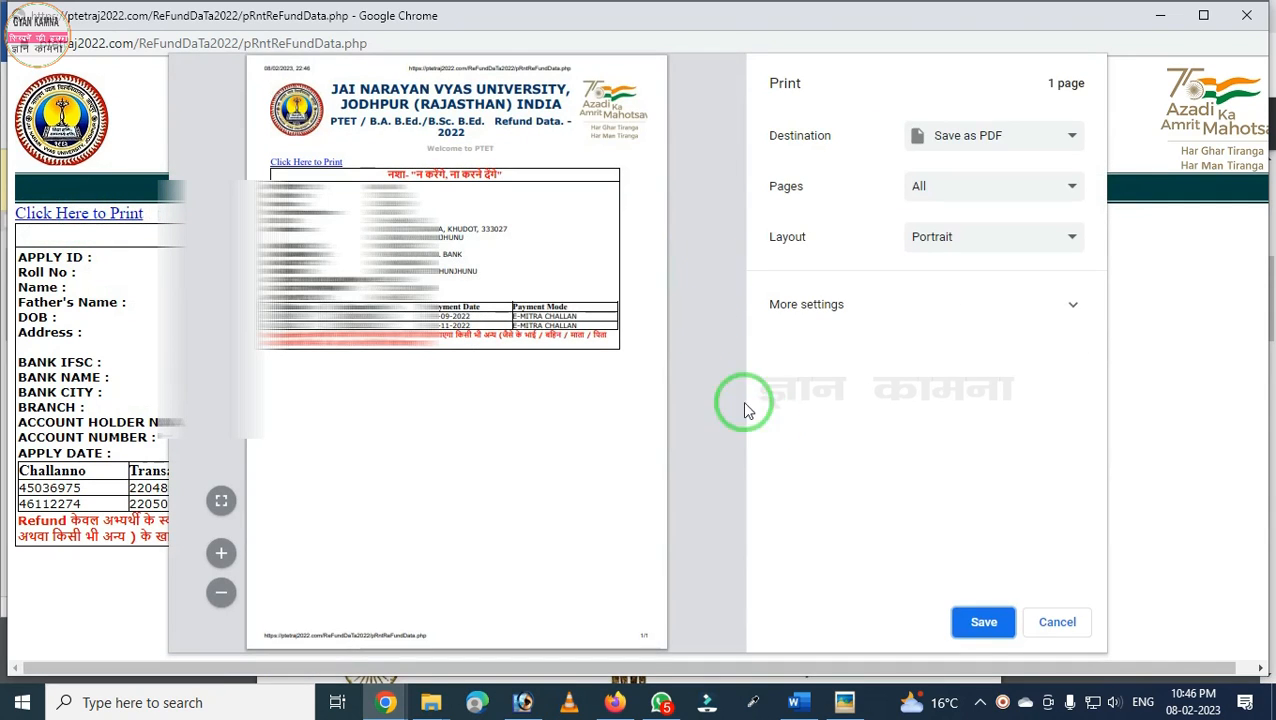
left_click(975, 622)
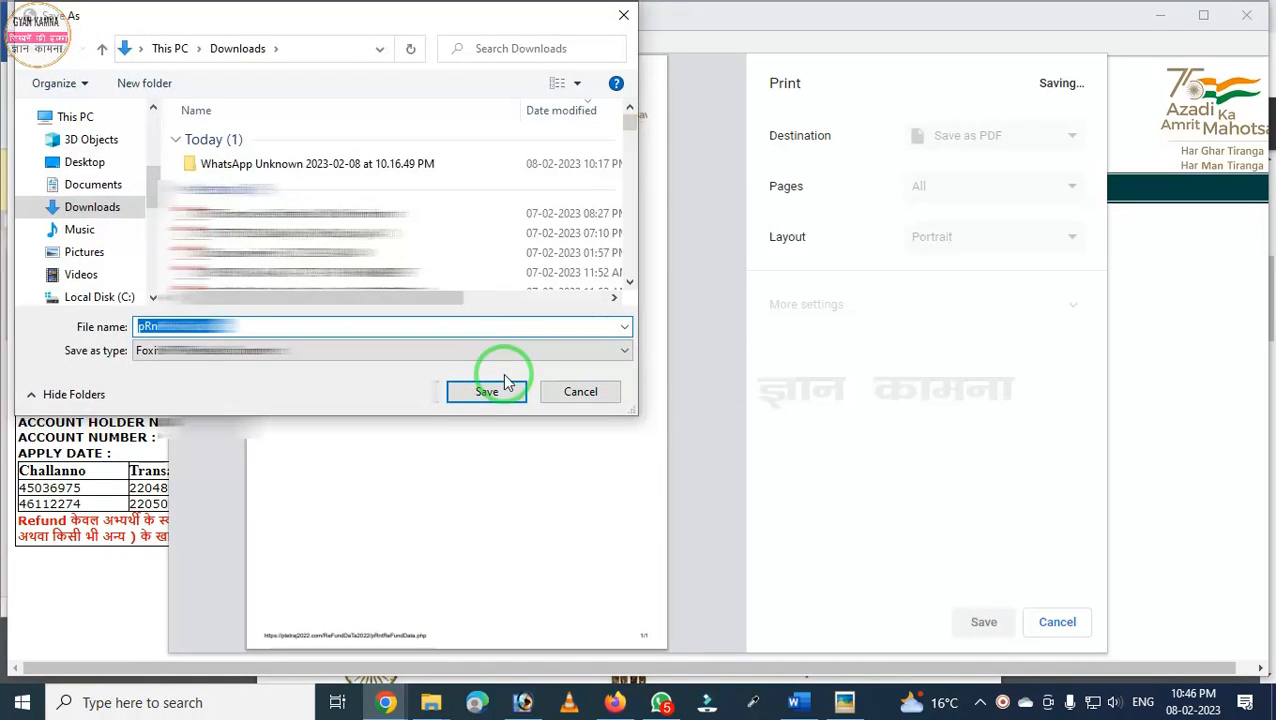
left_click(487, 391)
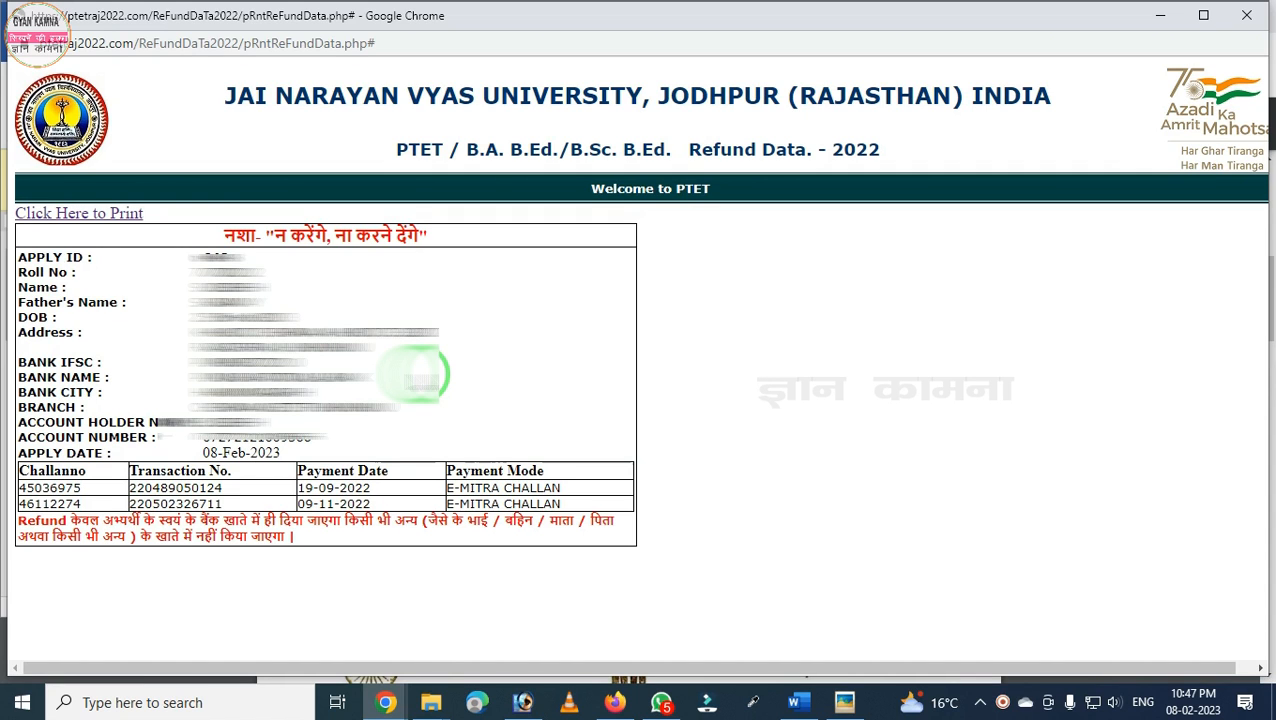
left_click(1240, 17)
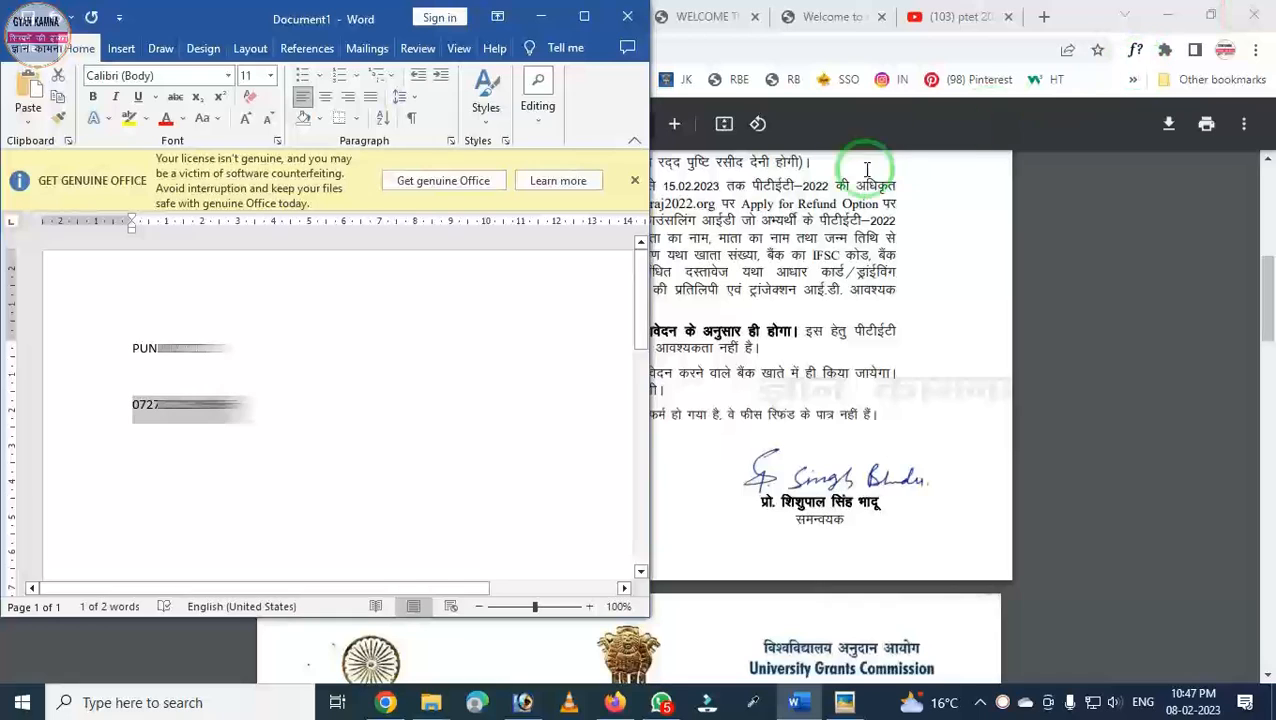
Switch back to the Chrome browser and show the PTET-2022 coordinator's home page
left_click(405, 706)
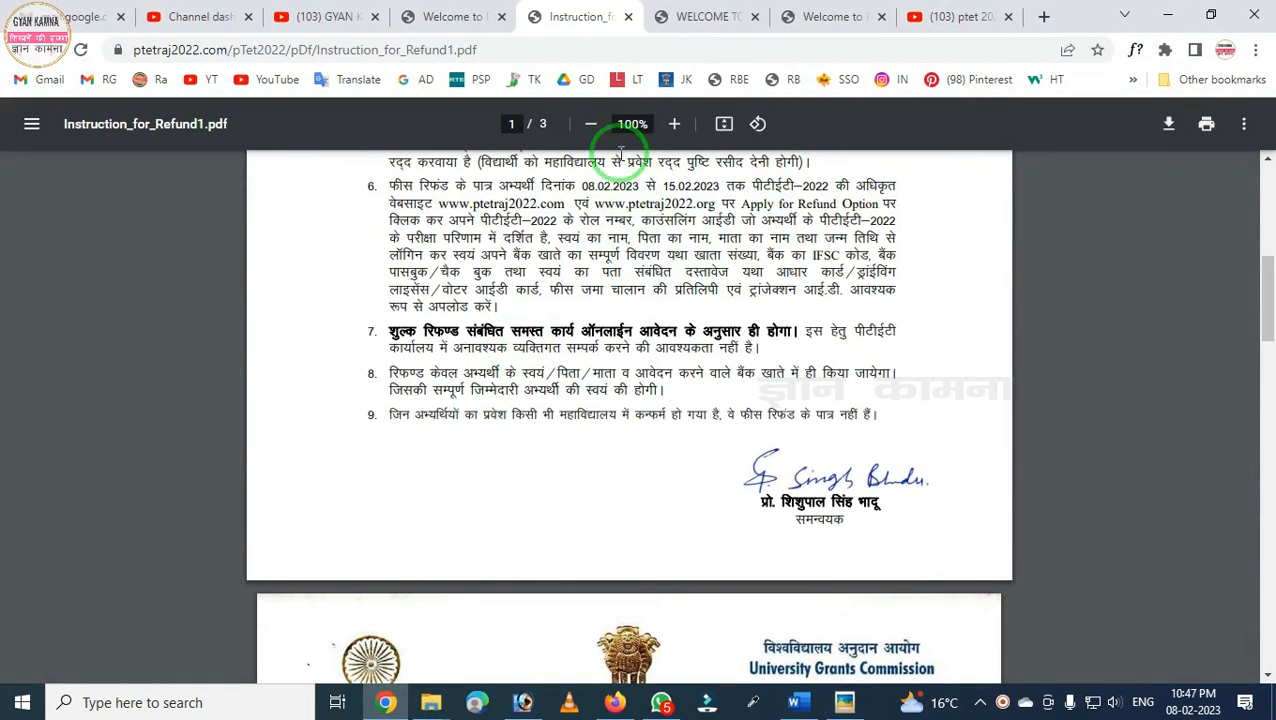
left_click(449, 12)
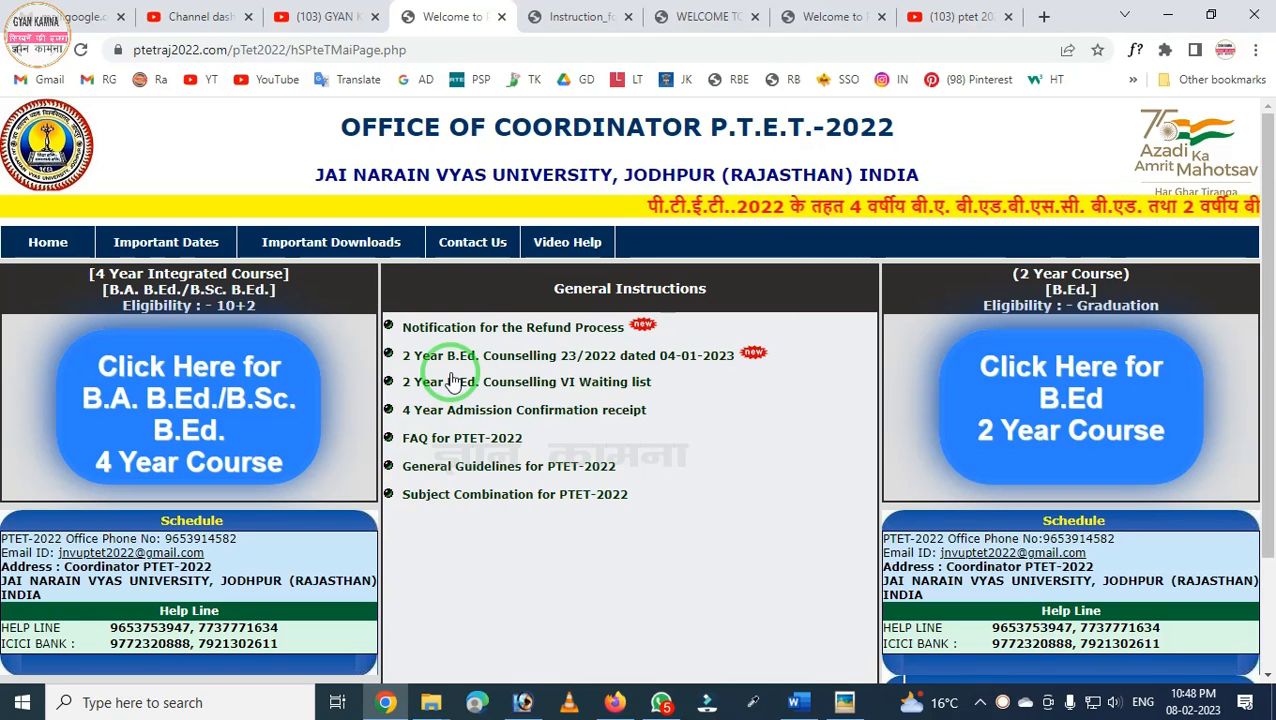
Look through the GYAN KAMNA channel's uploaded videos and the YouTube results for the PTET 2022 refund
left_click(325, 16)
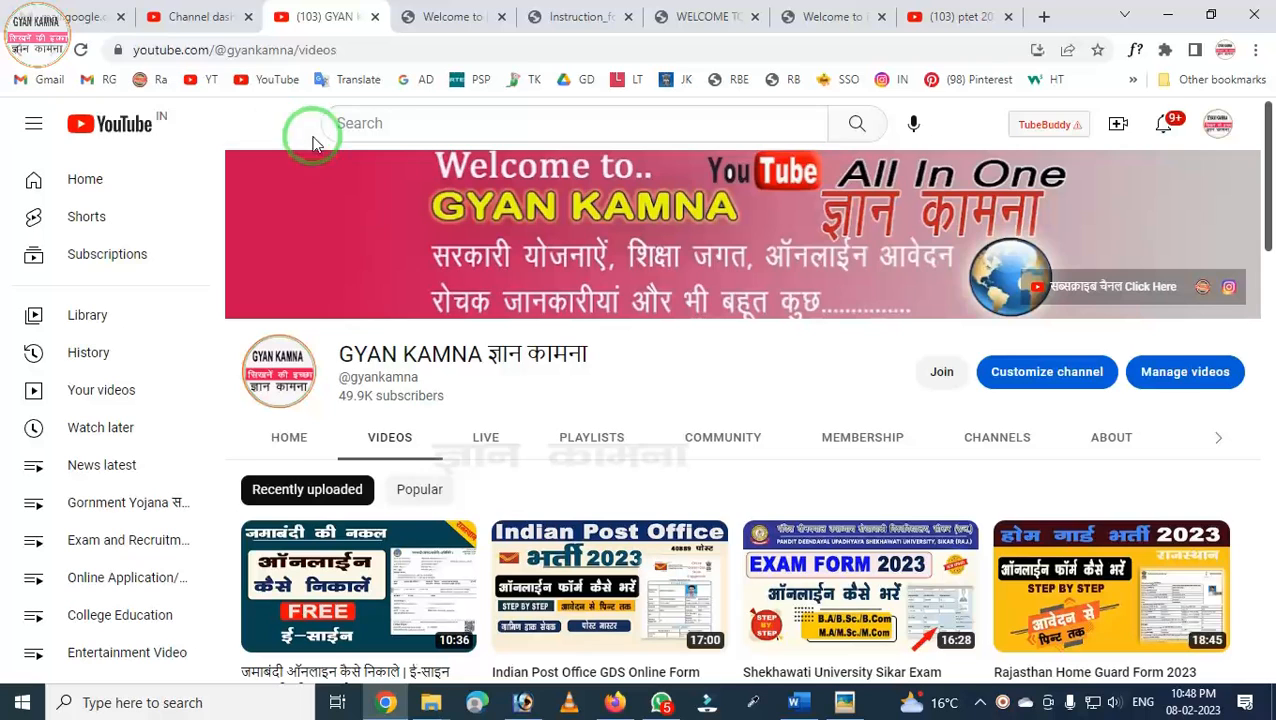
left_click(956, 14)
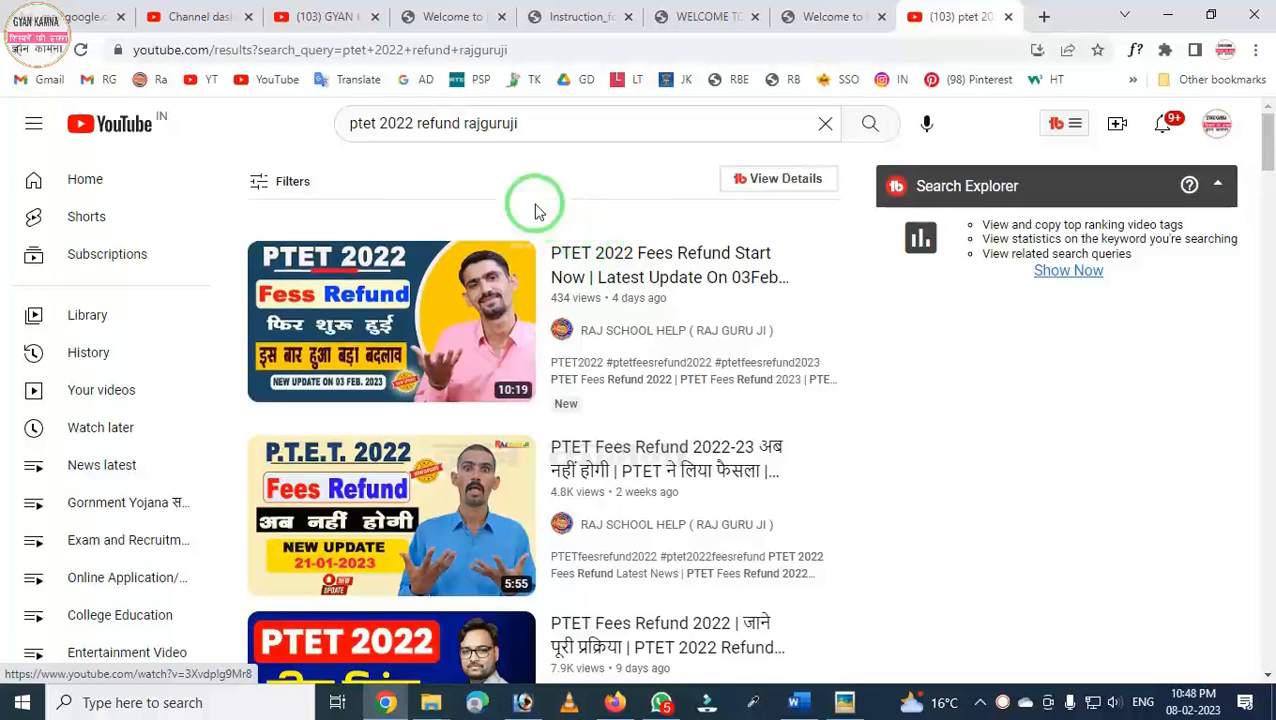
left_click(335, 16)
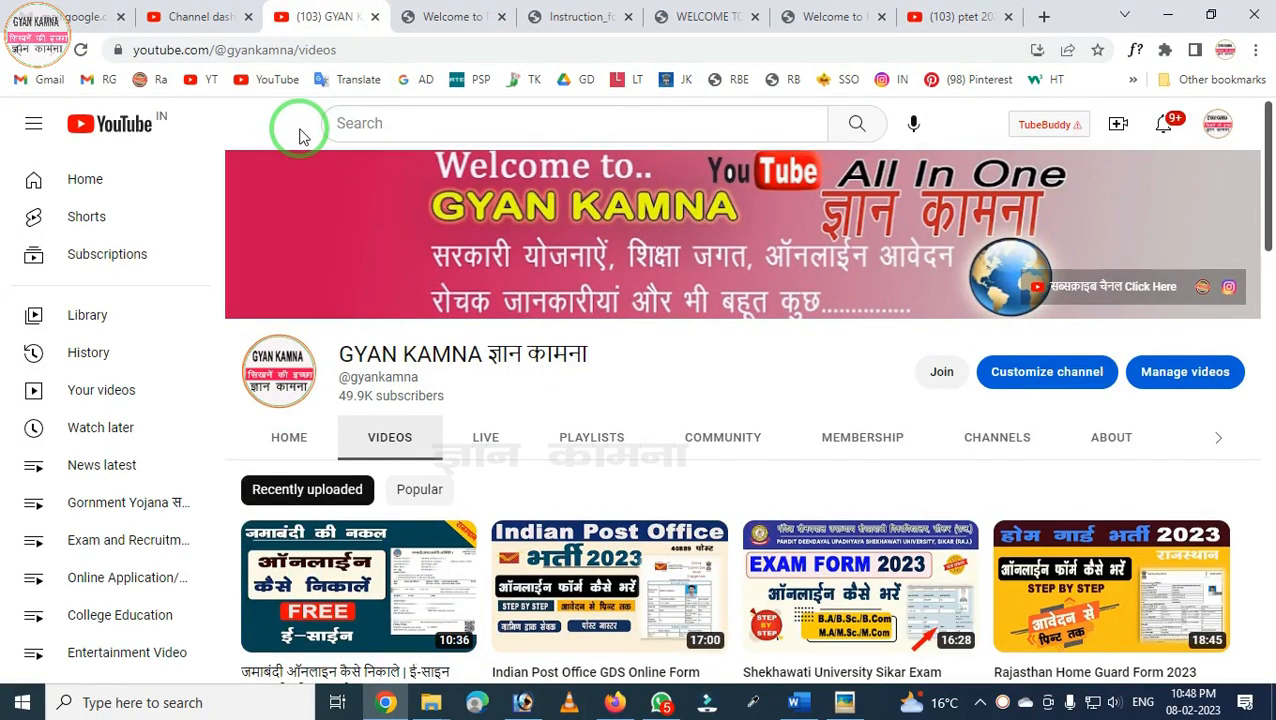
left_click(445, 17)
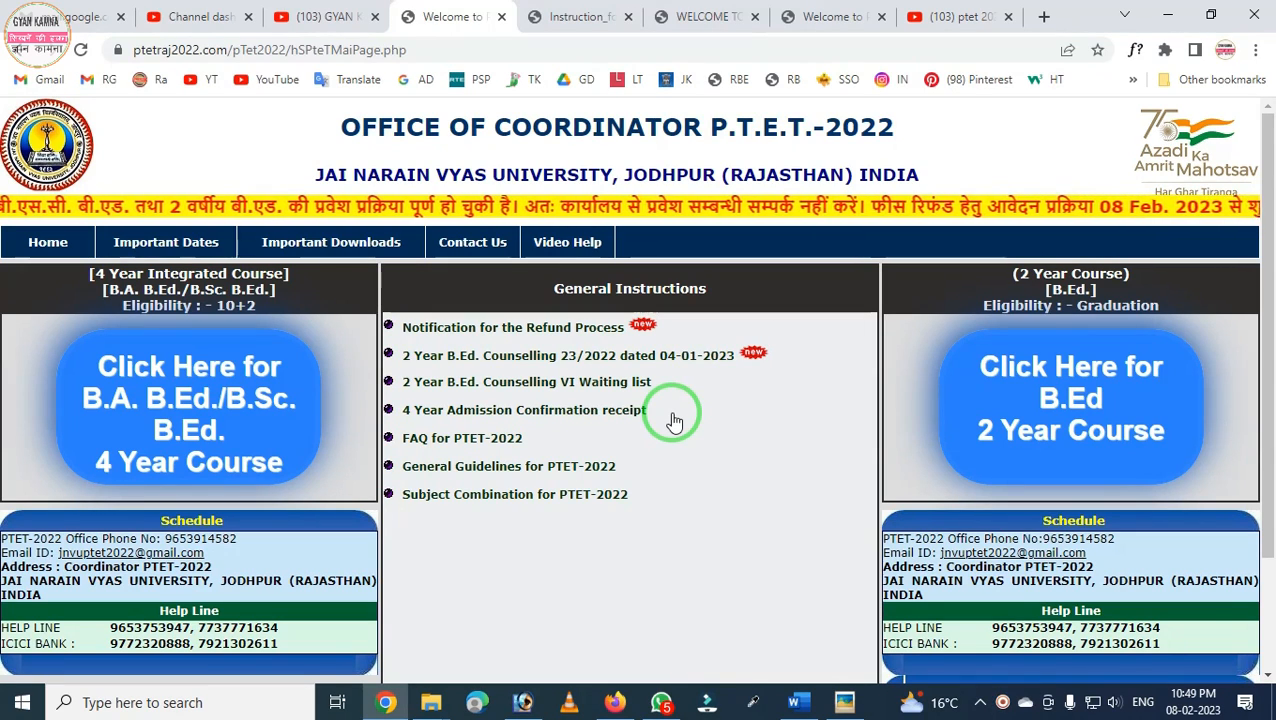
left_click(319, 22)
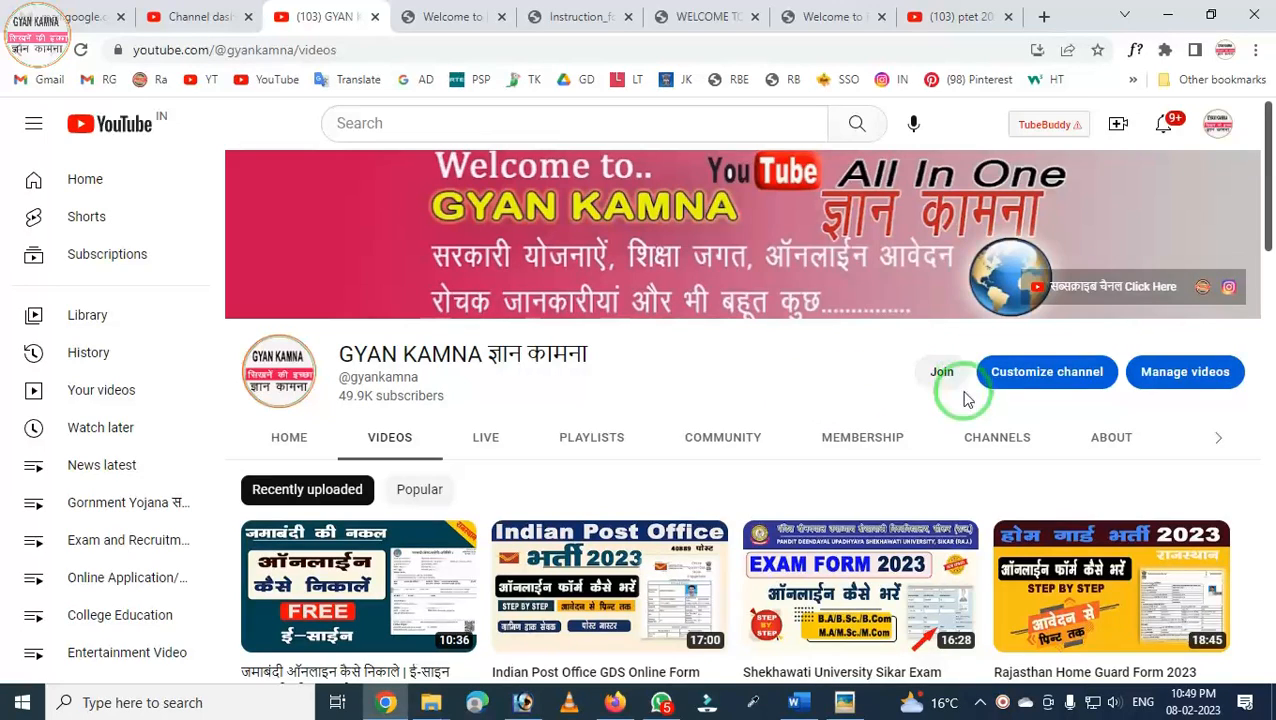
scroll(672, 447, "down", 2)
scroll(672, 447, "down", 2)
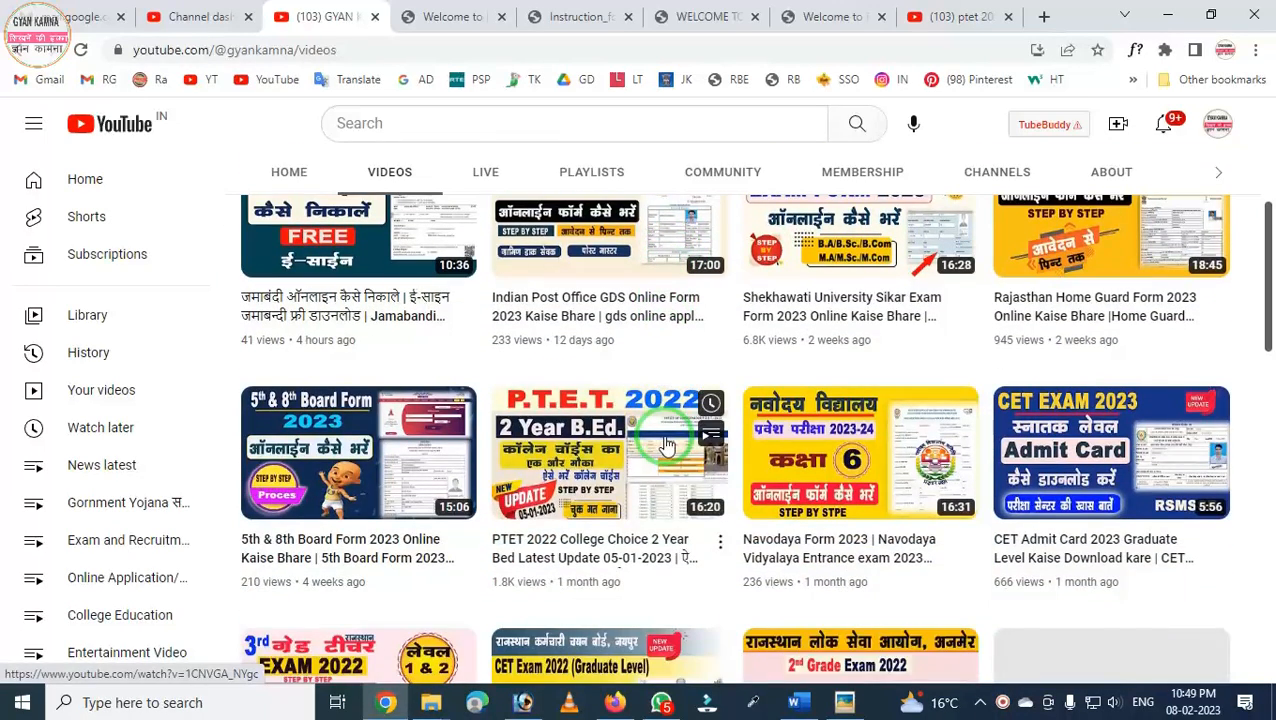
scroll(666, 444, "down", 1)
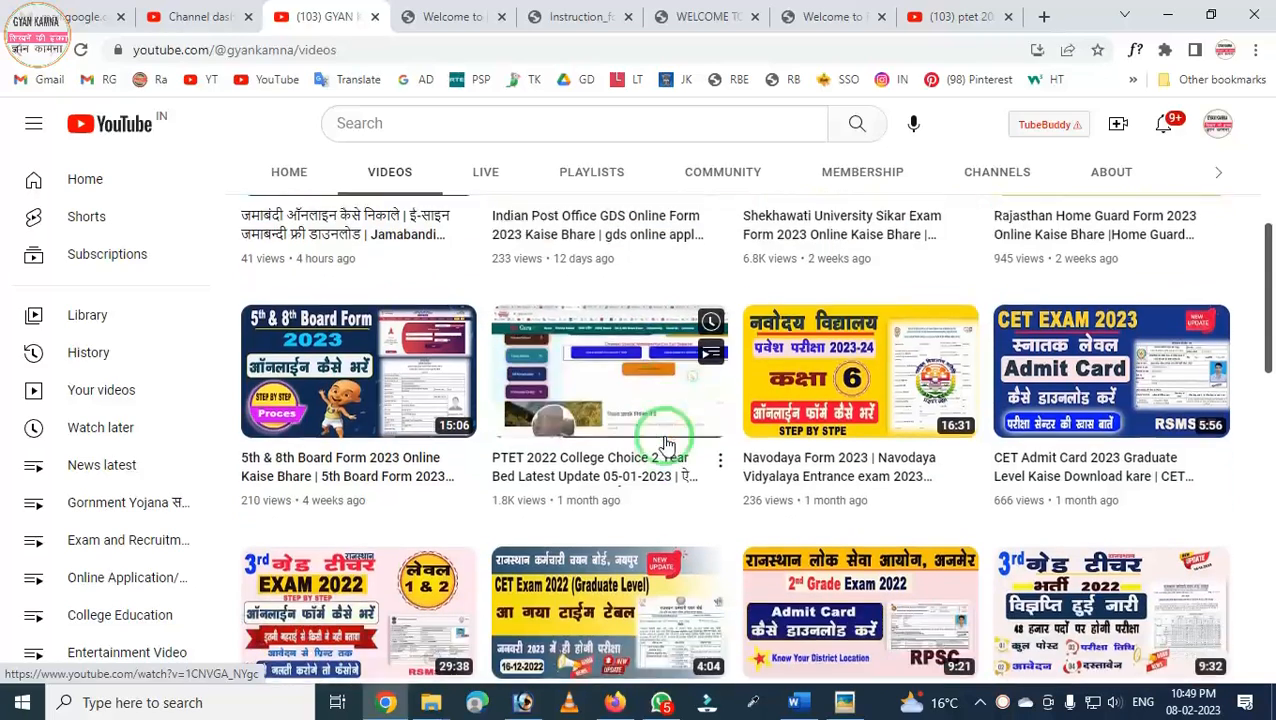
scroll(664, 443, "down", 1)
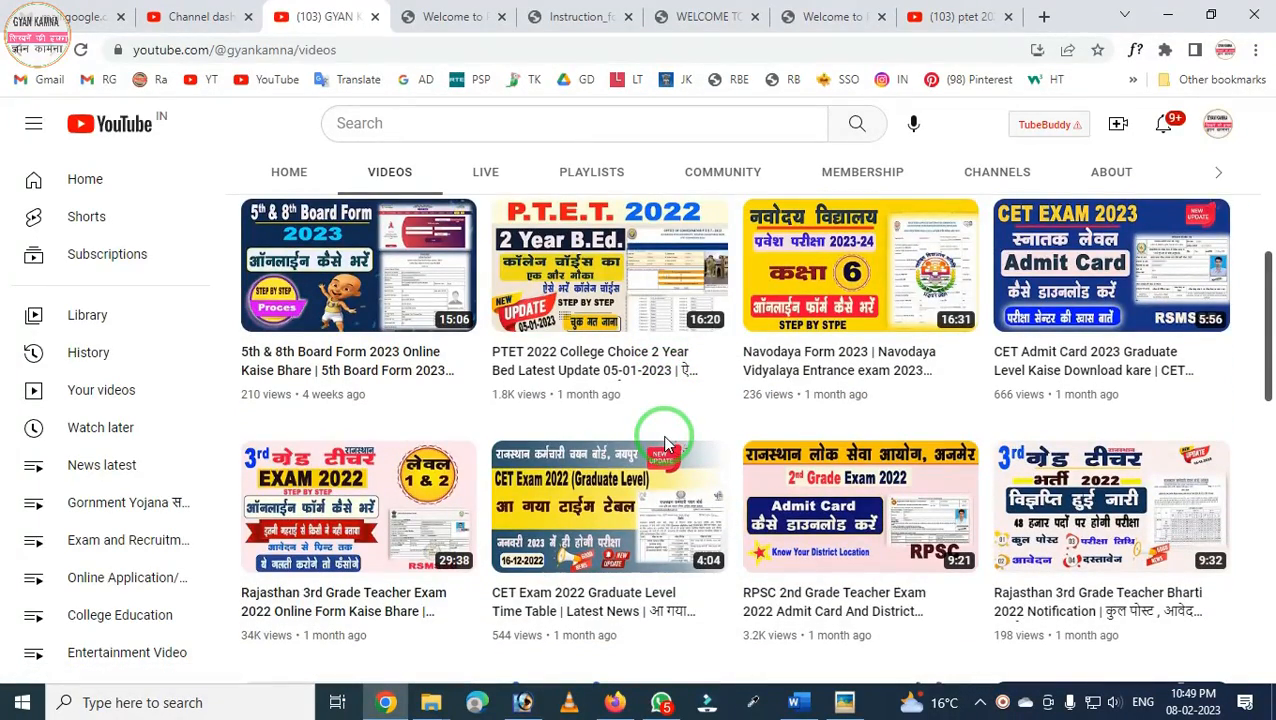
scroll(663, 438, "up", 4)
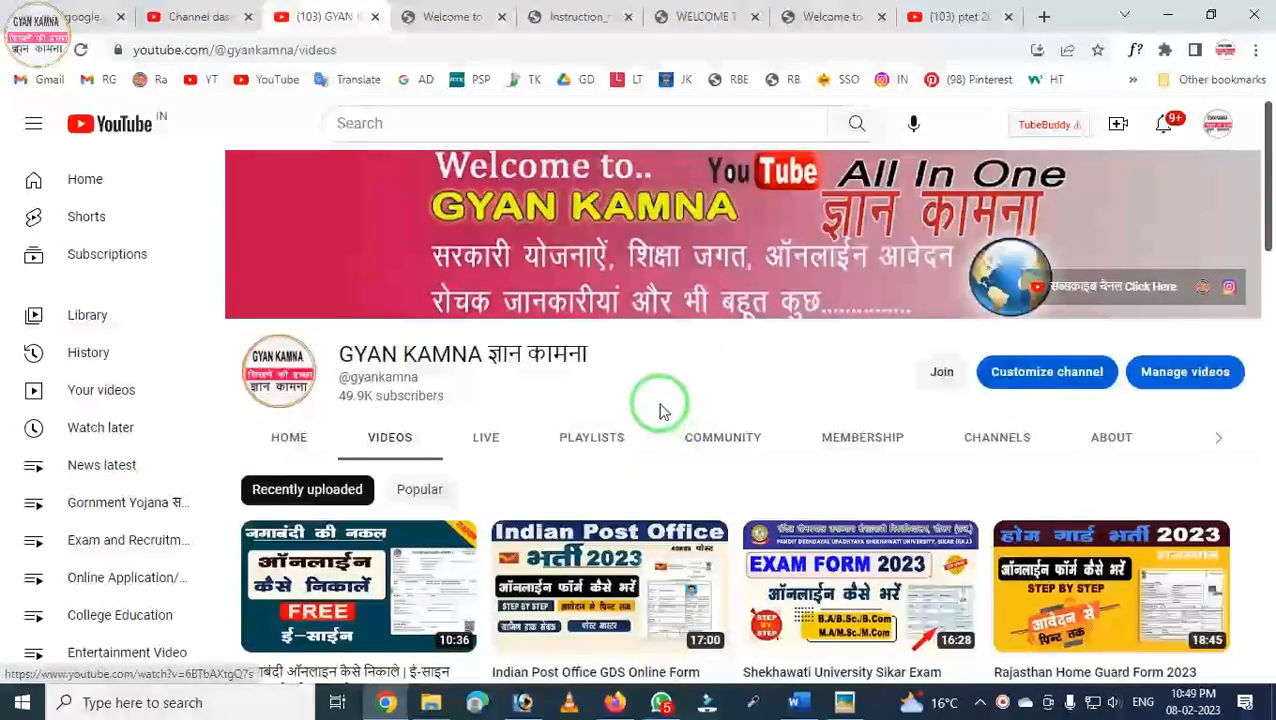